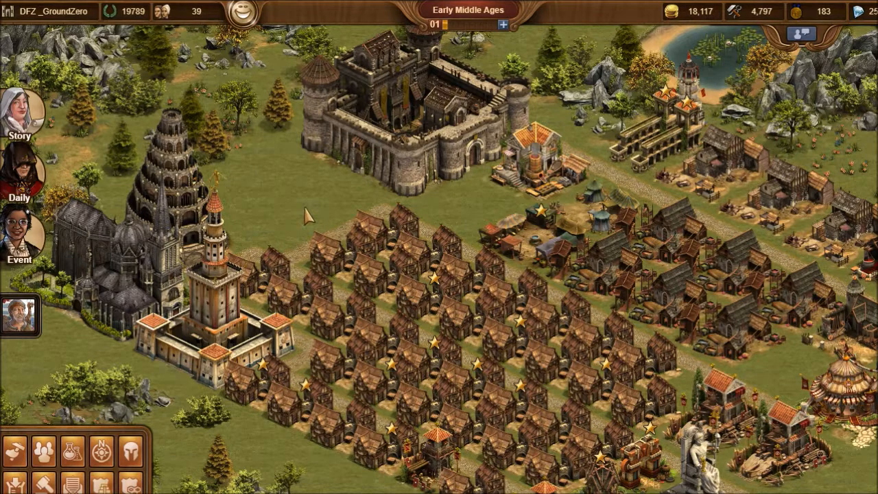
mouse_move(407, 149)
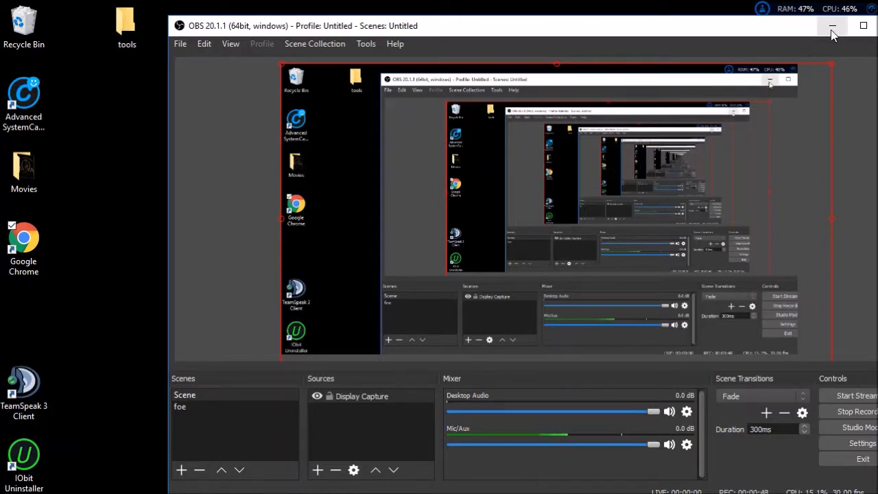
- Launch Google Chrome from the desktop and clear the OBS window away to show the Google home page
click(21, 244)
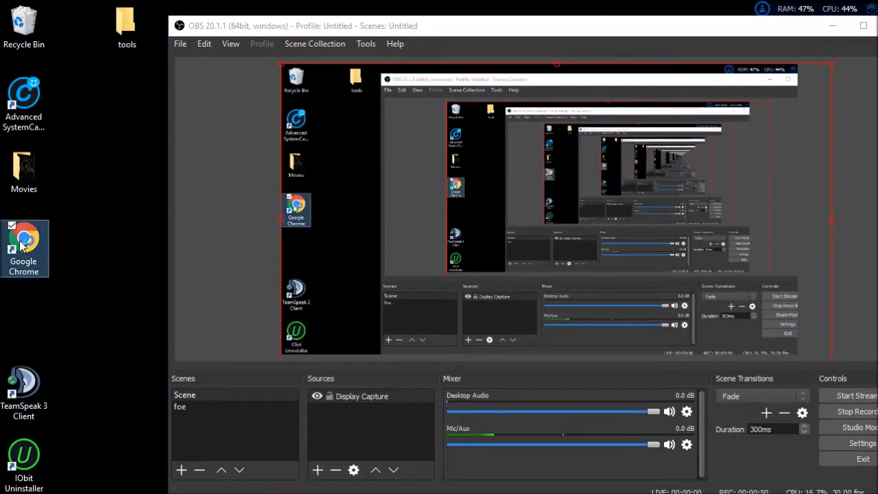
double_click(22, 244)
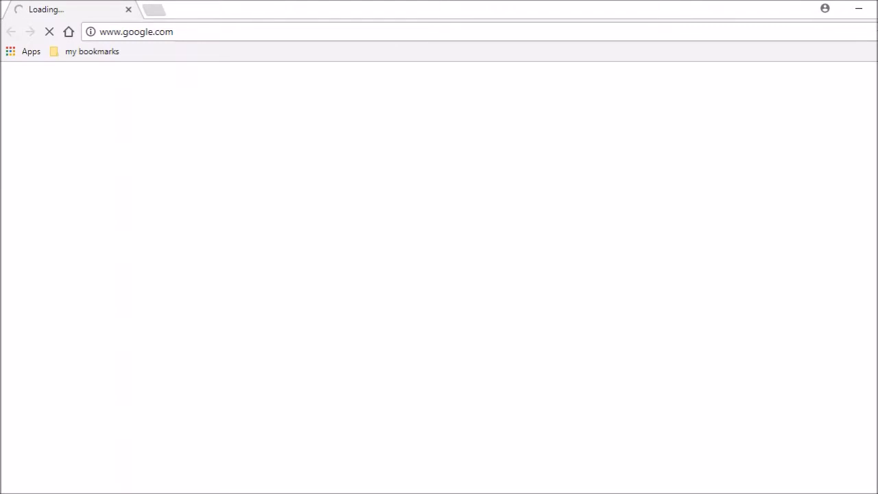
key(alt+Tab)
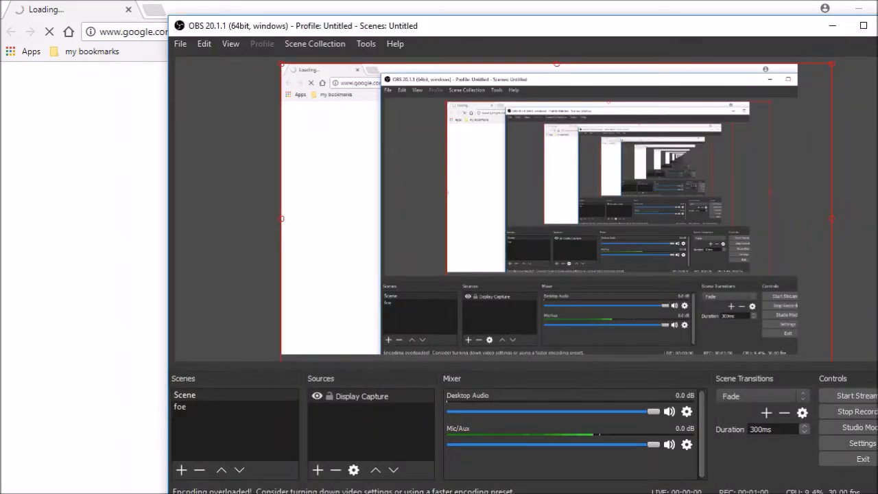
click(829, 27)
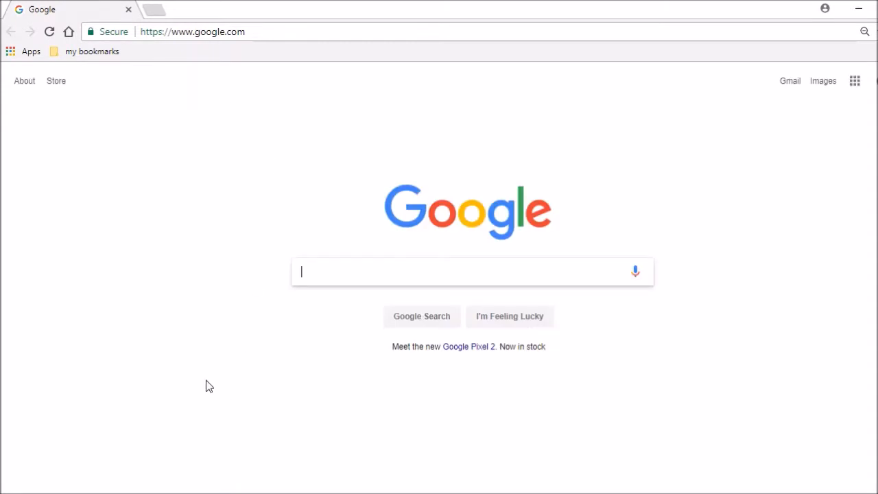
- Search Google for "open broadcaster software" and open the Open Broadcaster Software home page at obsproject.com
text(open brod)
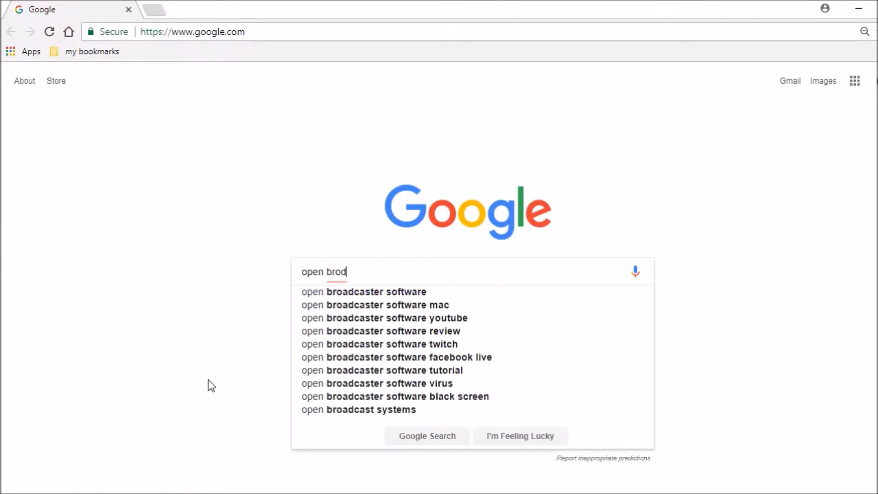
click(392, 296)
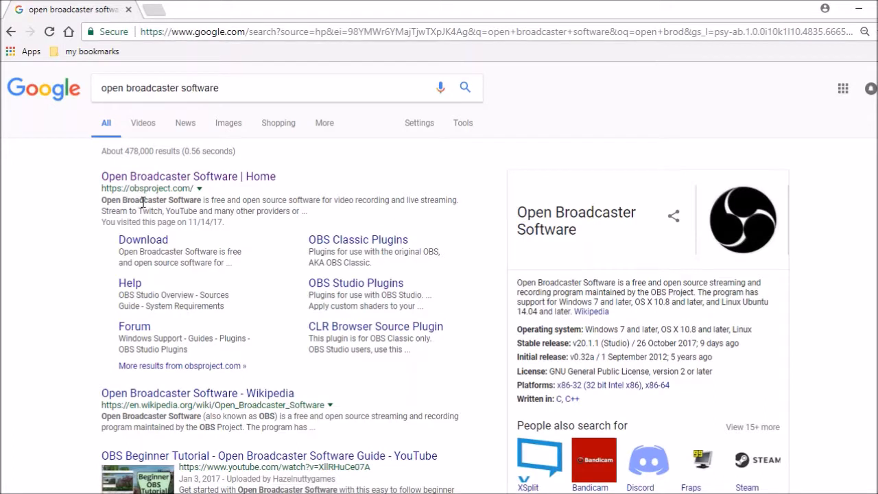
click(185, 184)
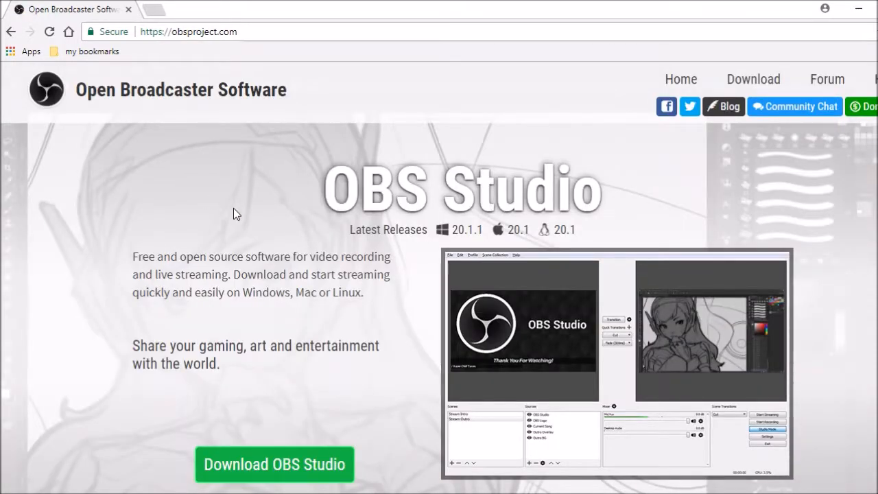
- Follow the Download OBS Studio link on the obsproject.com home page
scroll(234, 214, down, 1)
scroll(284, 417, down, 2)
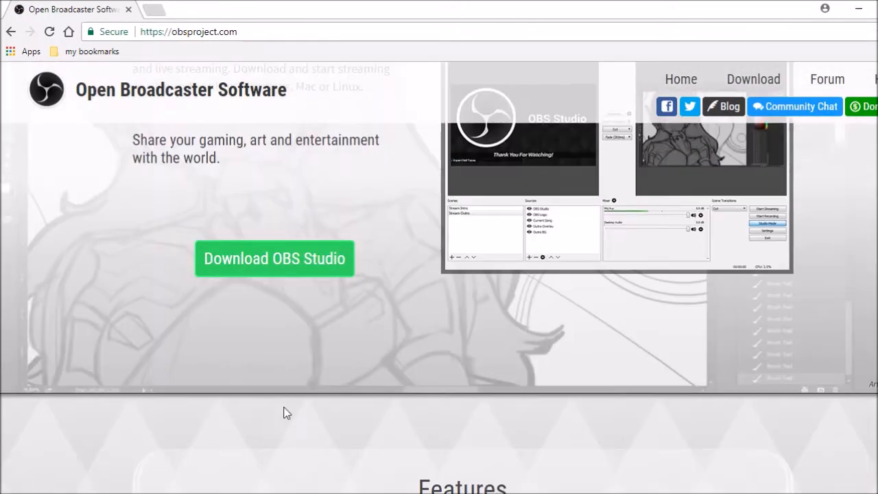
click(278, 258)
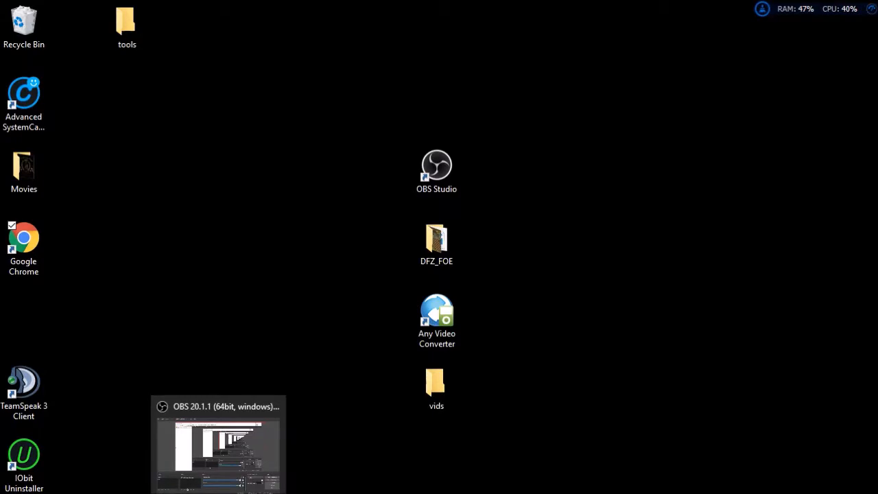
- Switch back to OBS, stop the current recording and start a new one
click(219, 493)
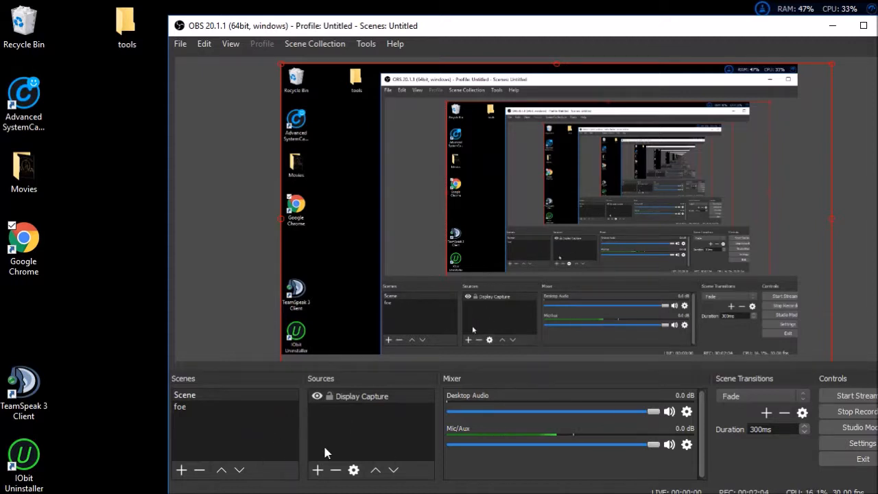
click(869, 412)
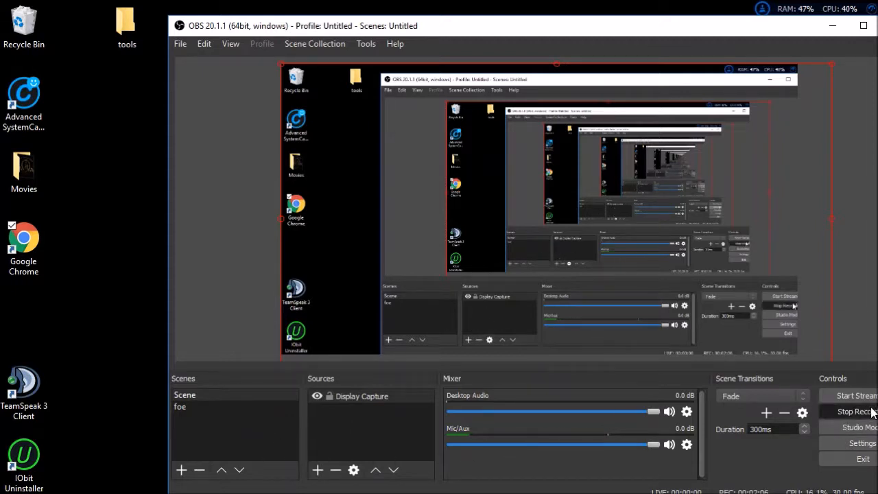
click(870, 411)
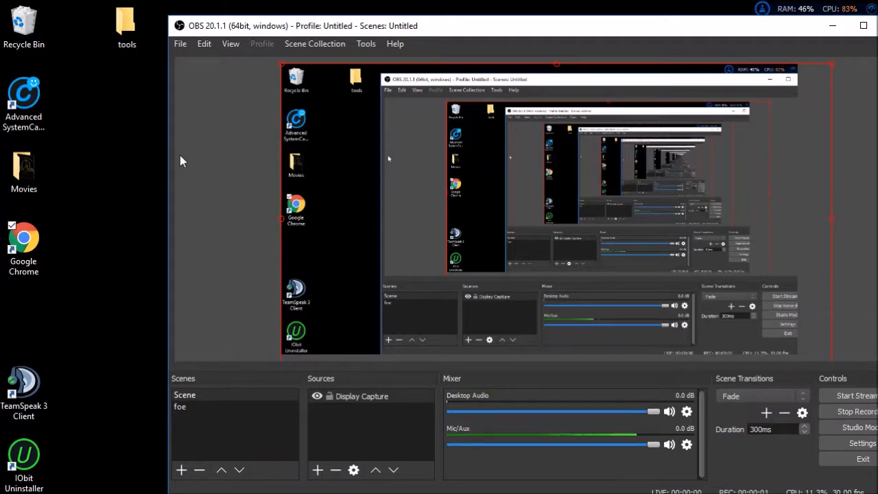
- Try the Default theme in the general settings and set the theme back to Dark
click(857, 447)
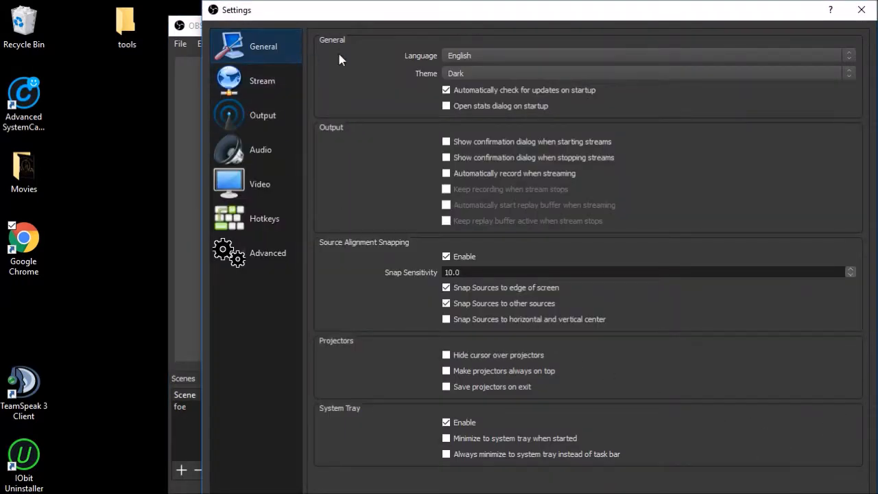
click(467, 76)
click(469, 96)
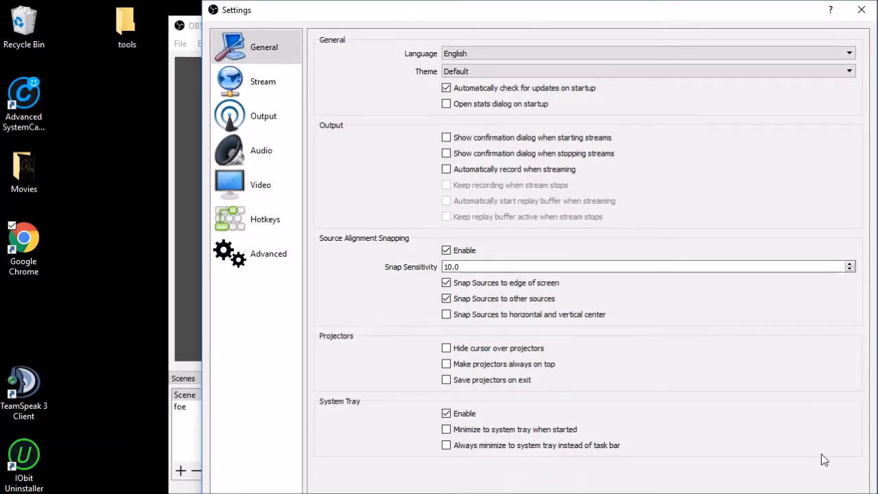
click(484, 73)
click(470, 82)
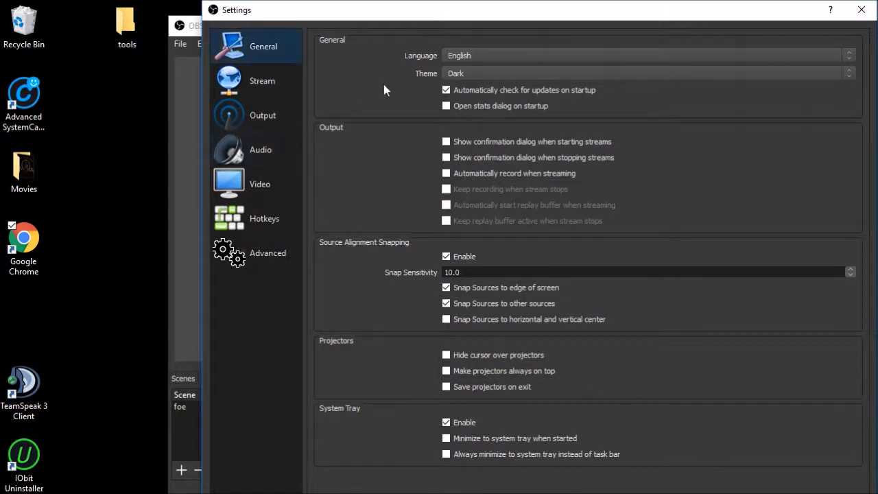
- Review the streaming encoder choices, advanced encoder settings and encoder preset options in the output settings, and close the settings
click(230, 86)
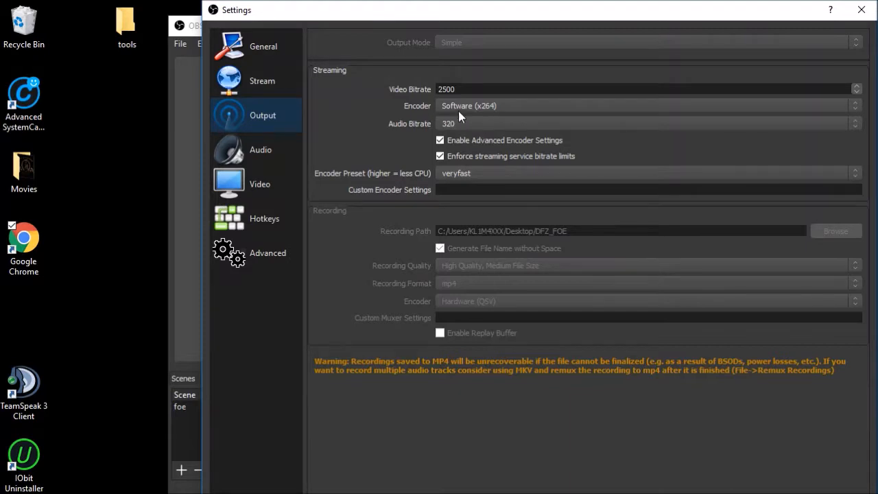
click(495, 110)
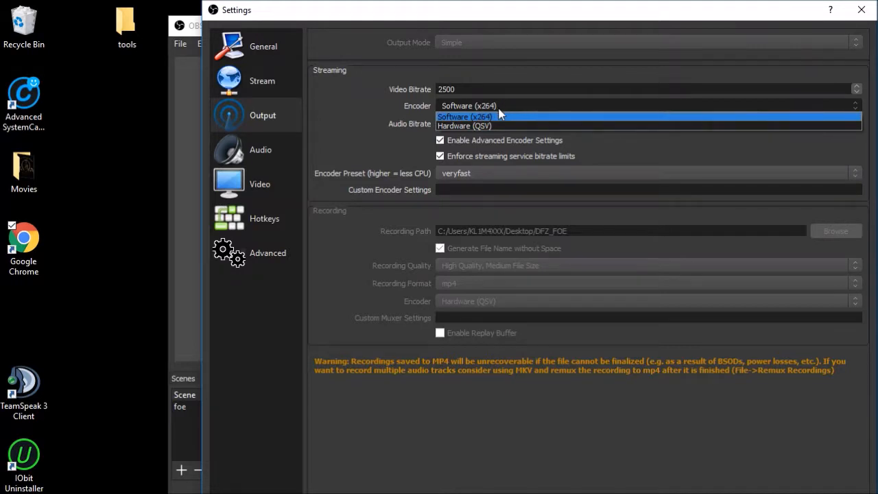
click(349, 134)
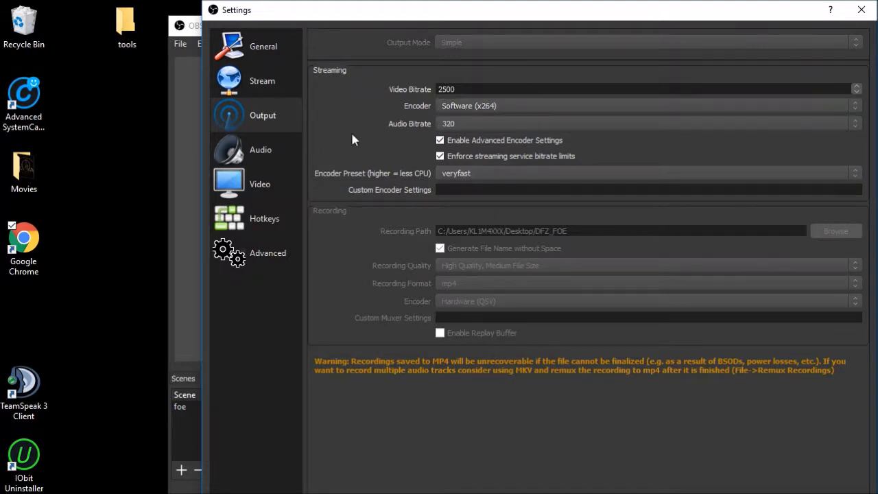
click(440, 141)
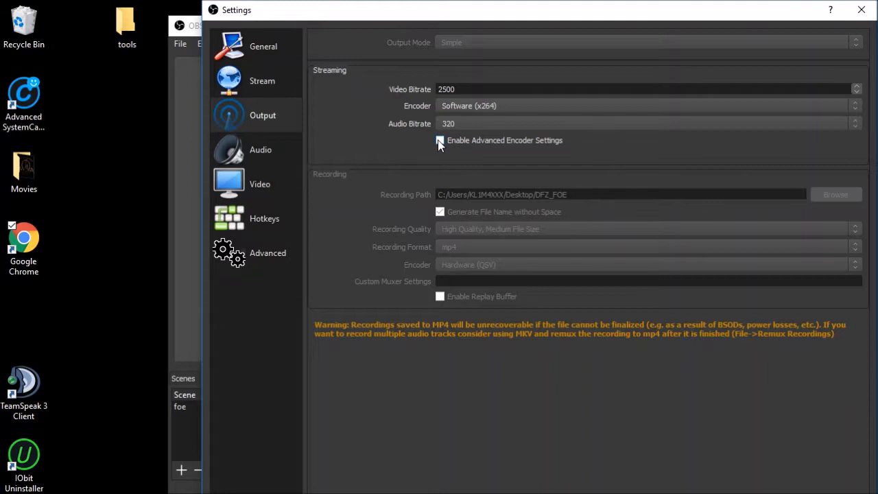
click(439, 140)
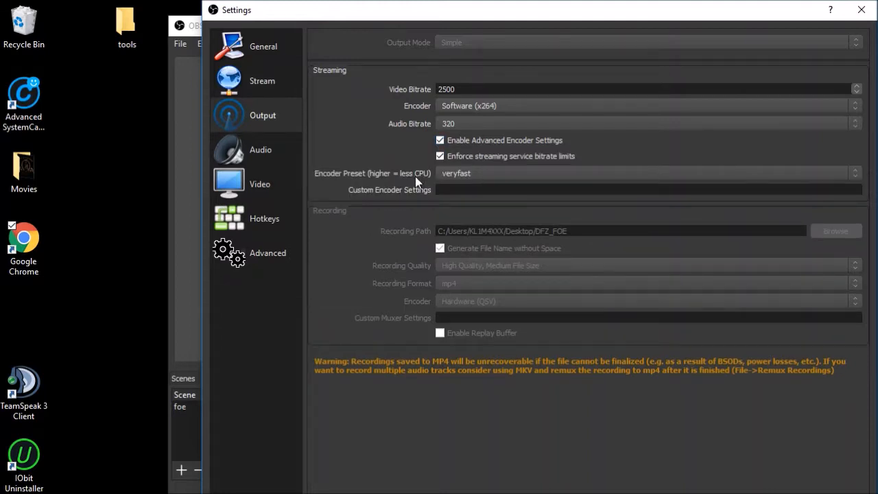
click(498, 172)
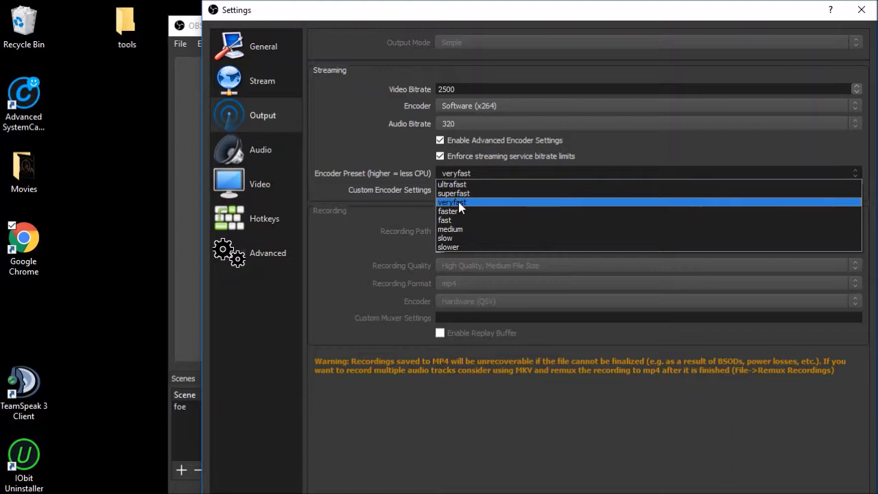
click(318, 258)
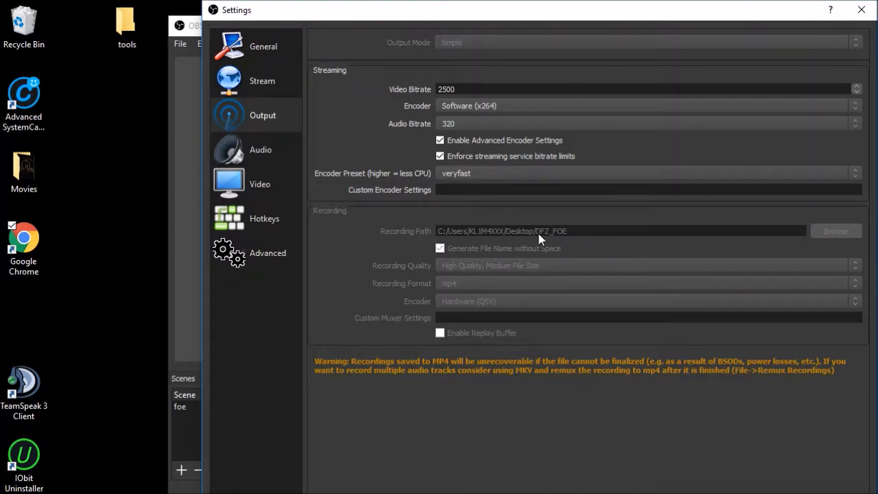
click(111, 172)
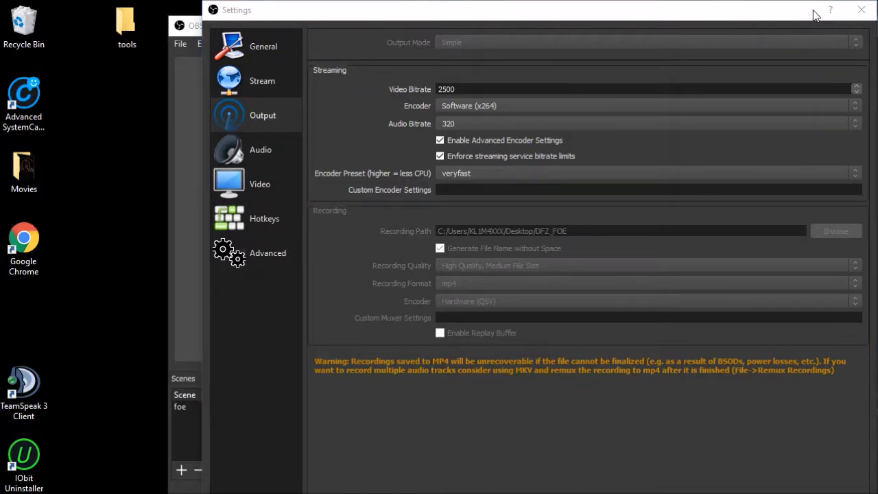
click(842, 488)
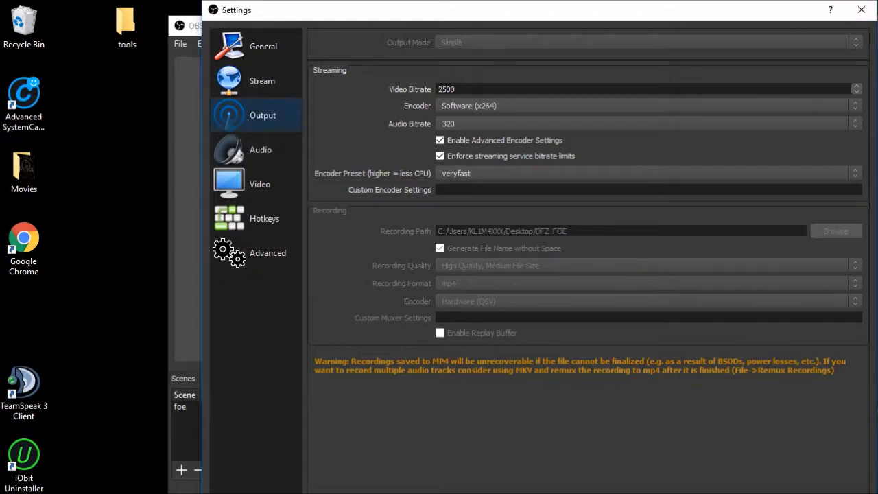
click(866, 13)
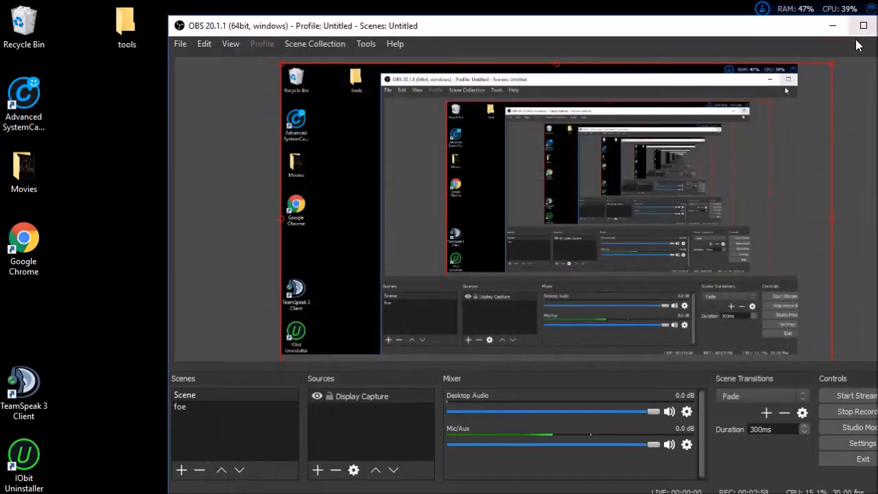
- Minimize OBS, create a new folder on the desktop and delete it
click(867, 24)
right_click(584, 240)
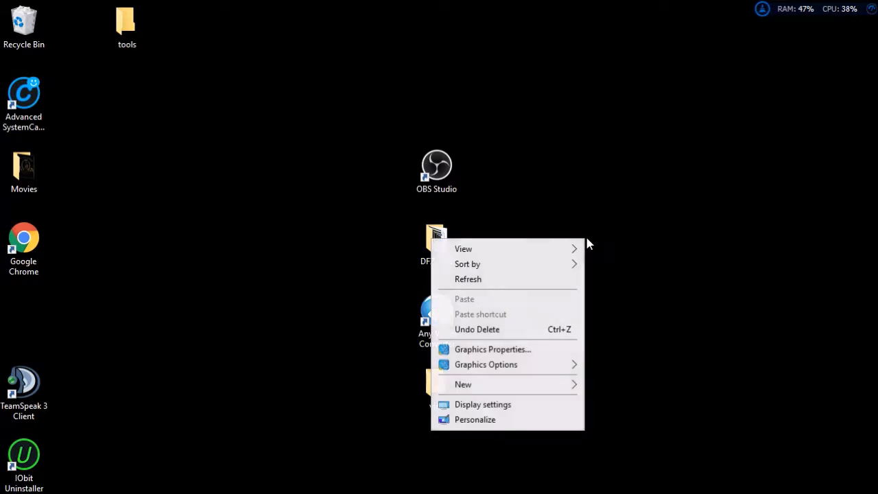
mouse_move(496, 384)
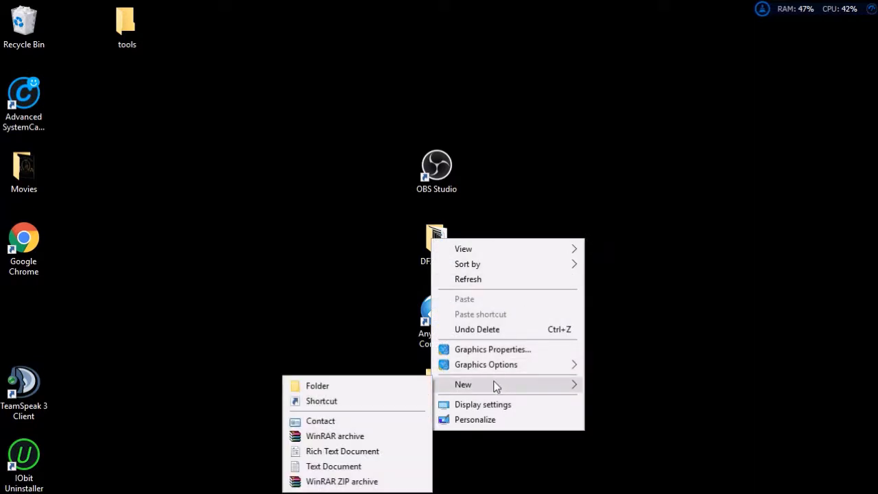
click(353, 387)
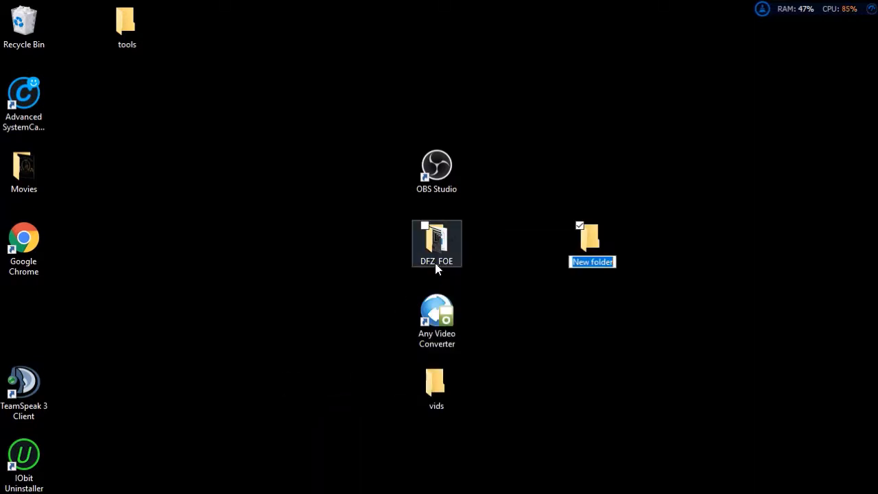
right_click(598, 243)
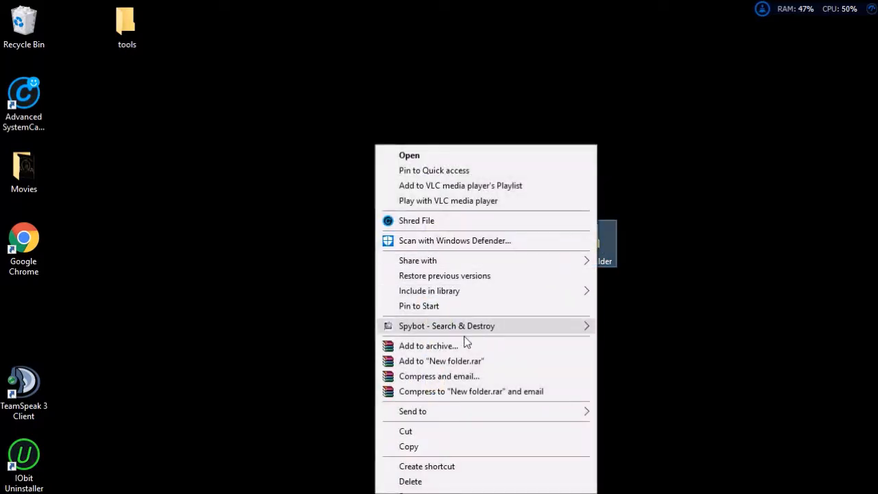
click(463, 482)
- View the recorded files in the DFZ_FOE desktop folder and close it
double_click(453, 241)
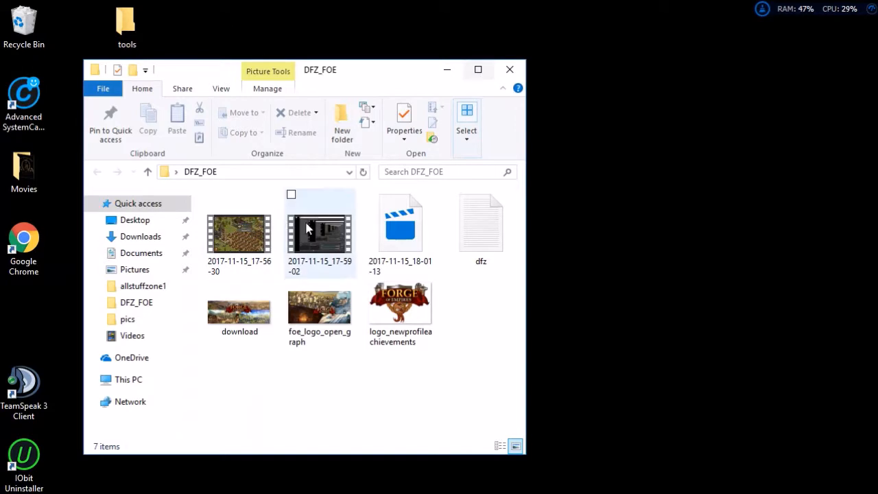
click(509, 69)
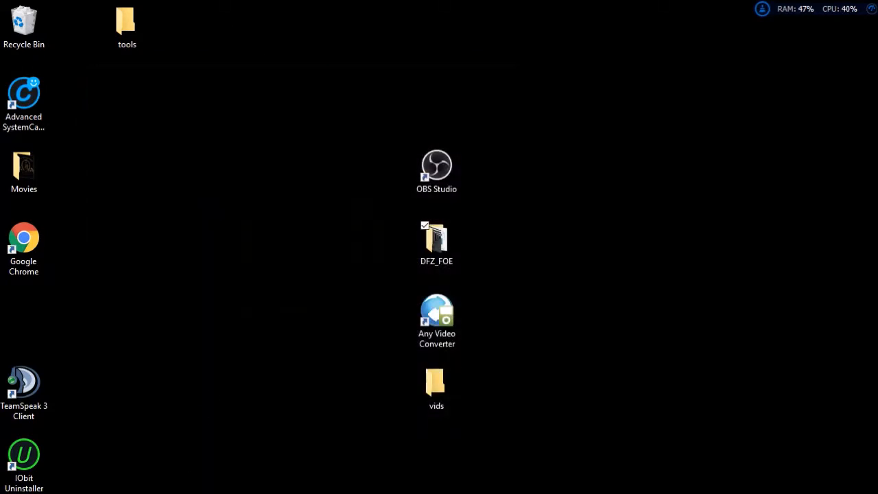
- Switch back to OBS and open its output settings
key(alt+Tab)
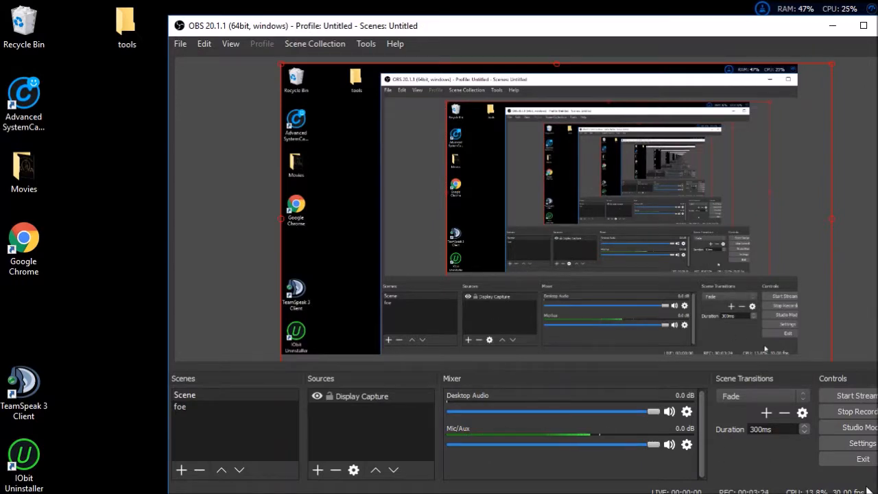
click(857, 443)
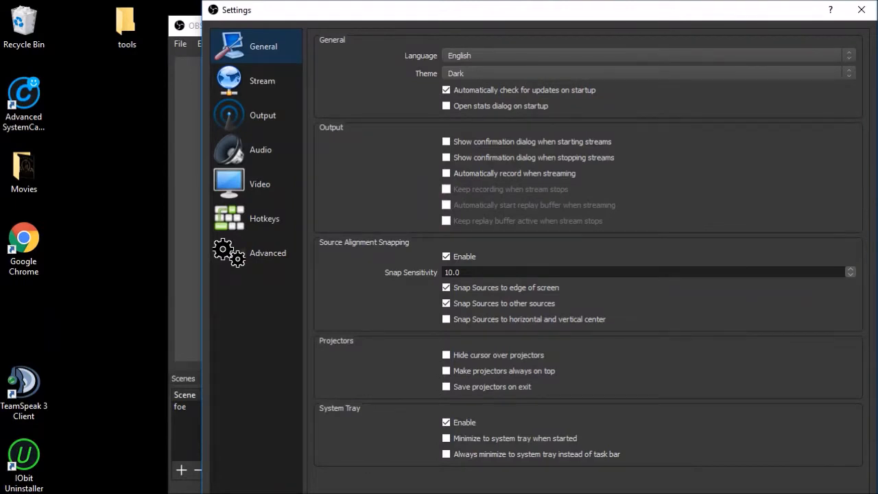
click(228, 116)
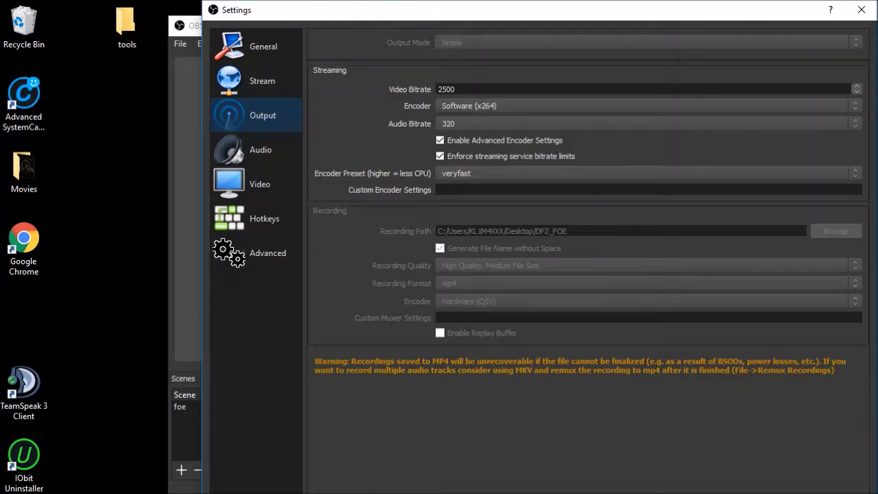
- Open the audio settings, move the settings window fully into view and check the sample rate options
click(240, 149)
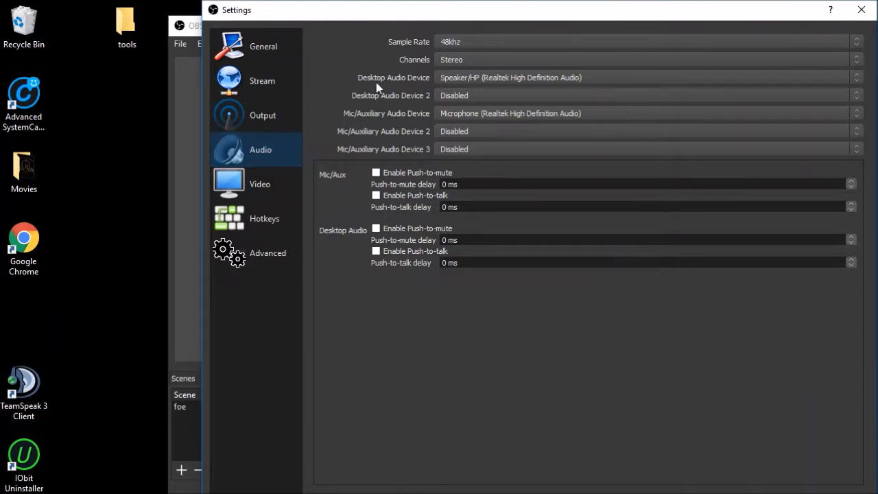
drag(504, 13, 383, 13)
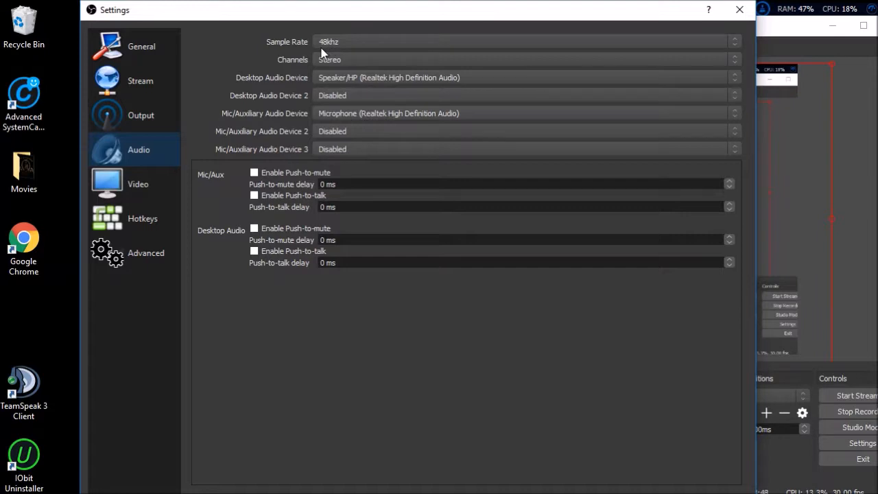
click(349, 48)
click(355, 52)
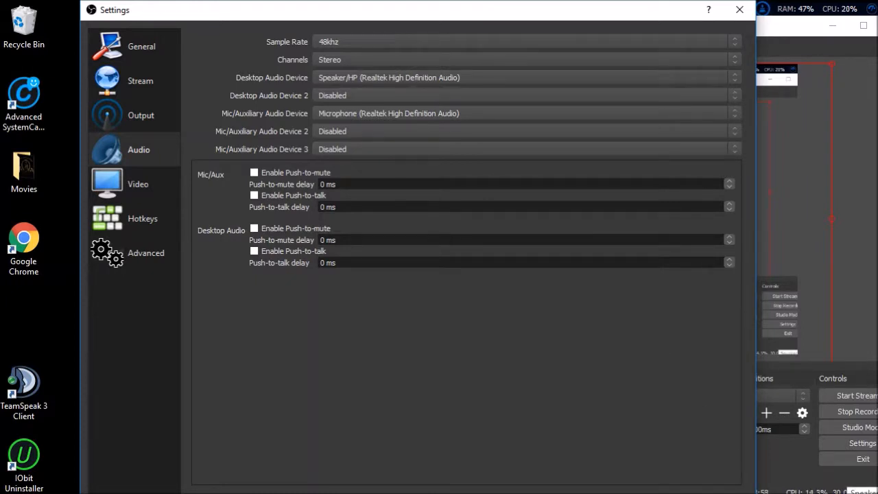
- View the default format of the Speaker/HP device in the Windows playback devices, and close the sound windows
right_click(877, 492)
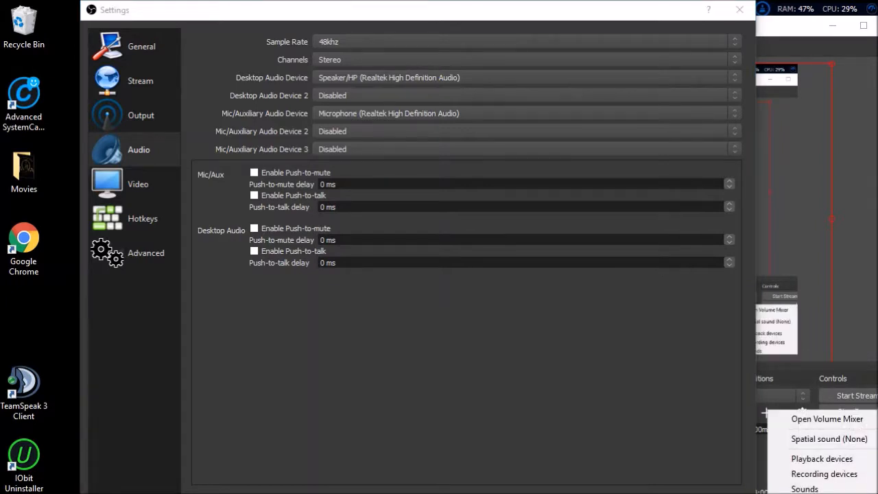
click(839, 462)
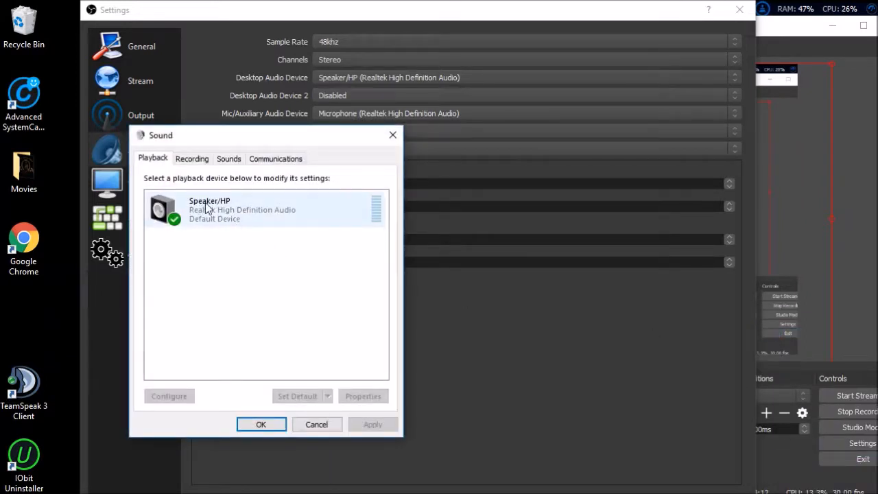
double_click(206, 209)
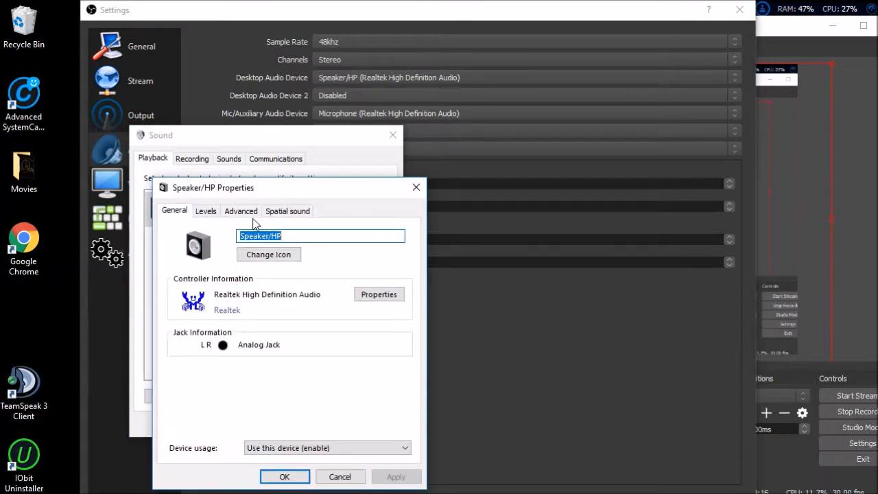
click(249, 213)
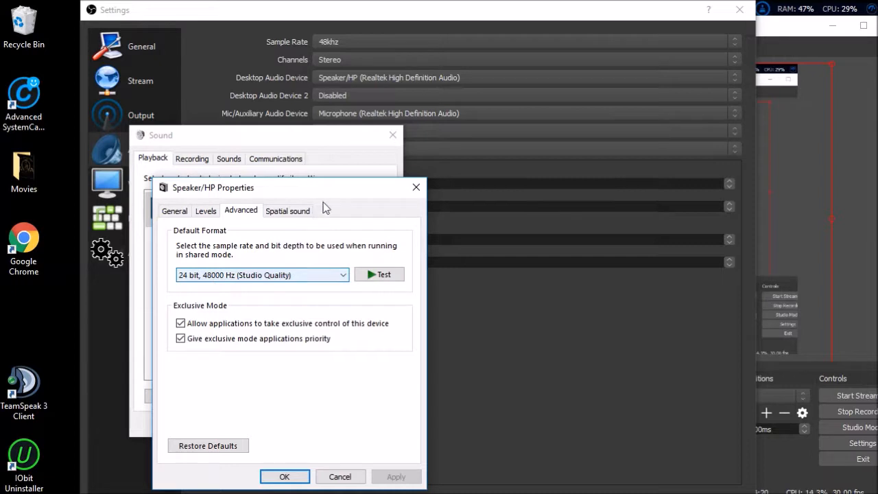
click(412, 187)
click(392, 135)
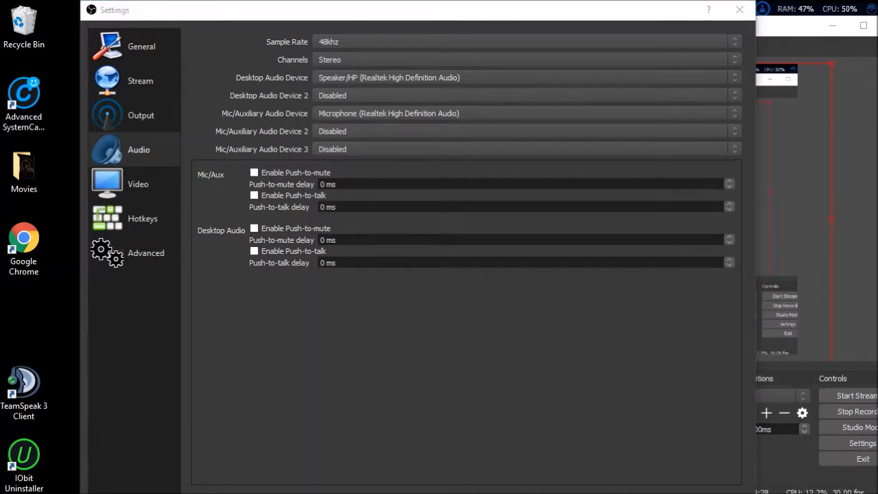
- Reopen the Windows playback devices, recheck the sample rate in the advanced Speaker/HP properties, and close both windows
right_click(767, 493)
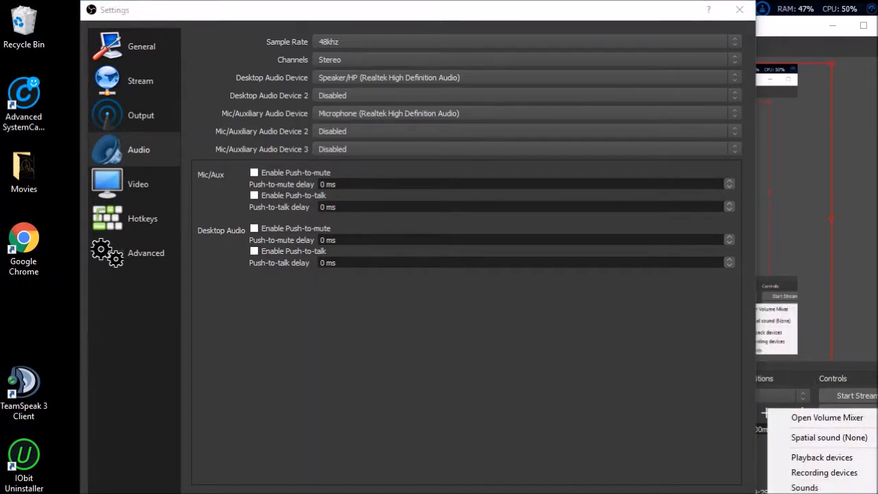
click(846, 459)
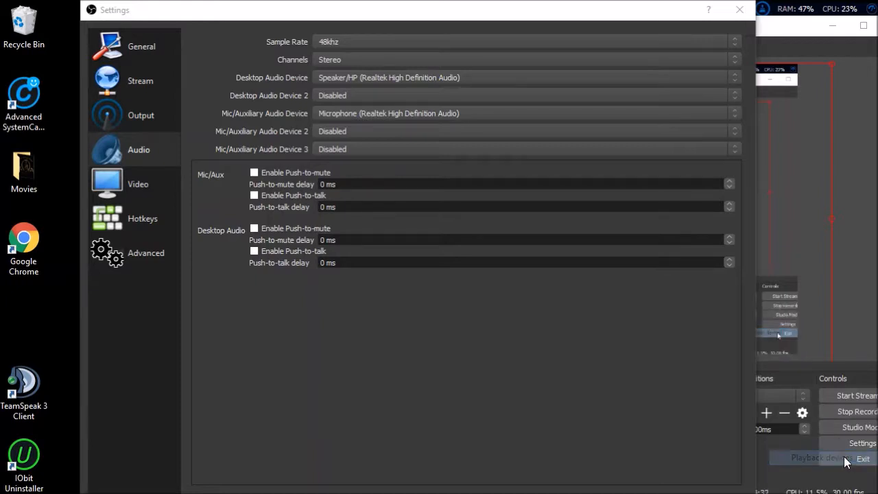
click(99, 99)
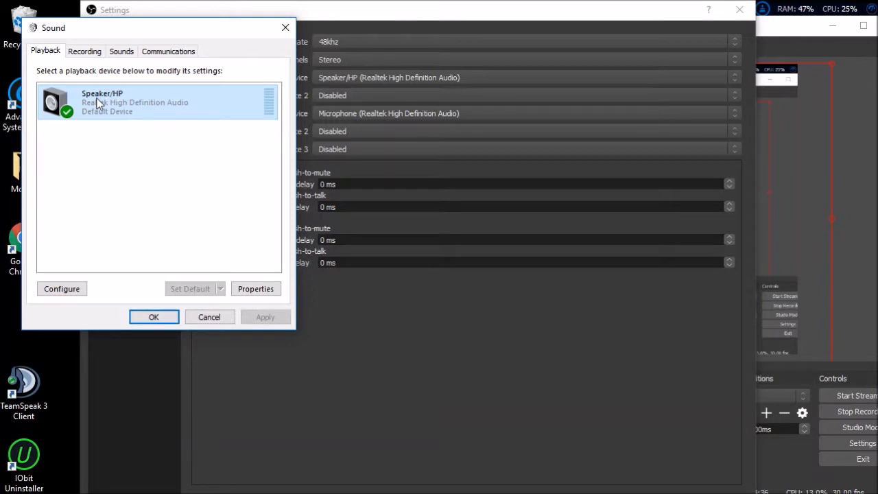
double_click(98, 103)
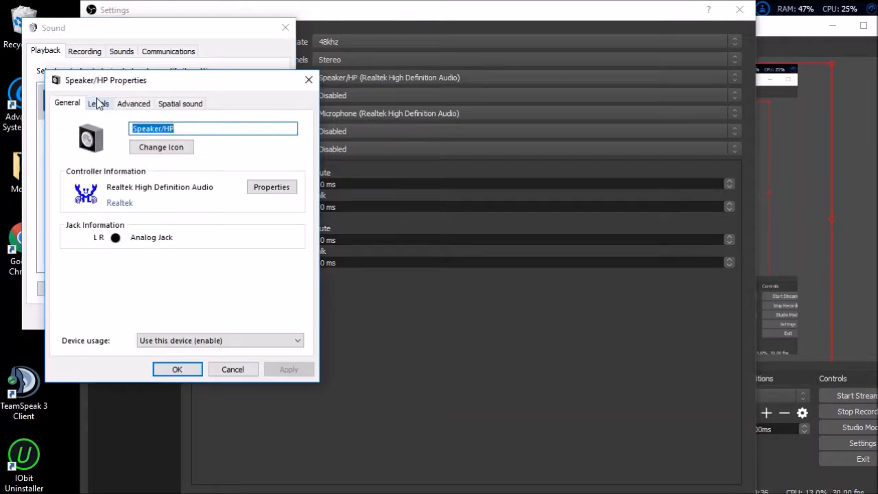
click(140, 108)
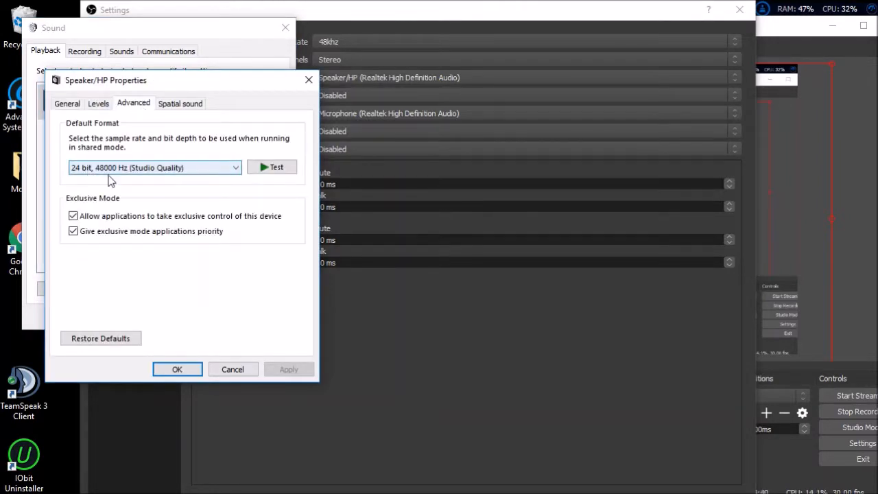
click(309, 80)
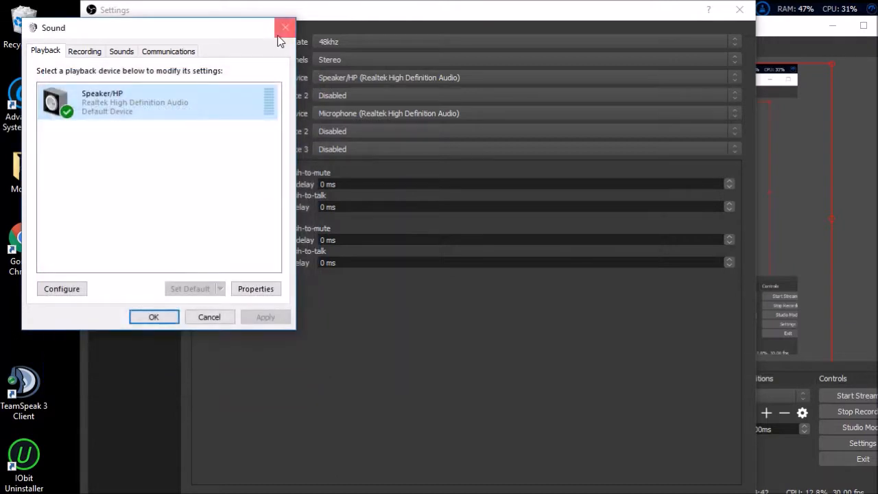
click(285, 28)
- Review the sample rate and channel choices in the OBS audio settings, keeping 48khz and Stereo
click(340, 43)
click(336, 61)
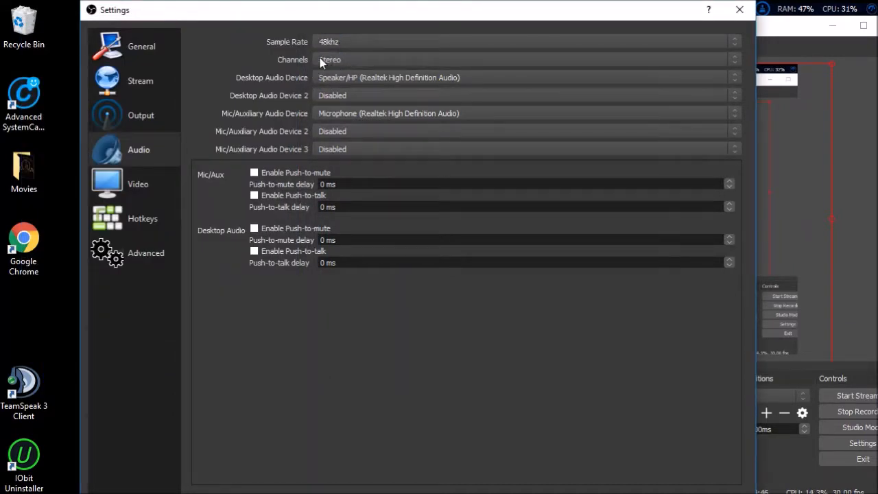
click(327, 41)
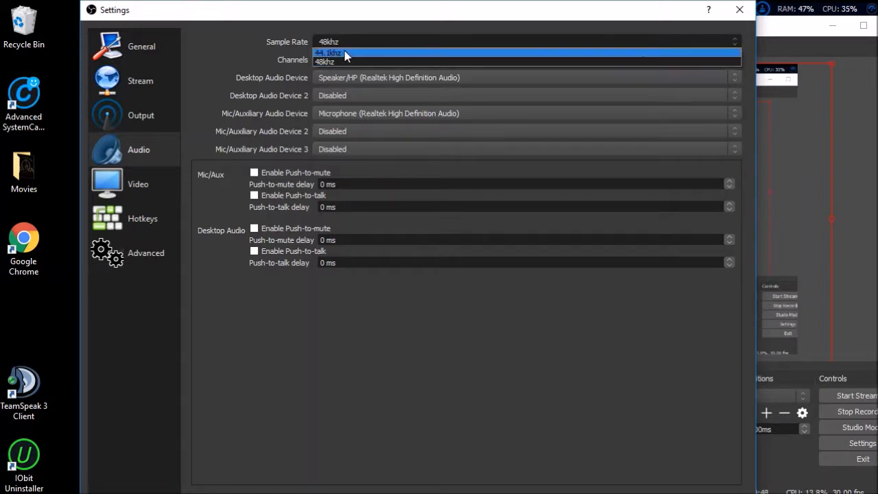
click(335, 62)
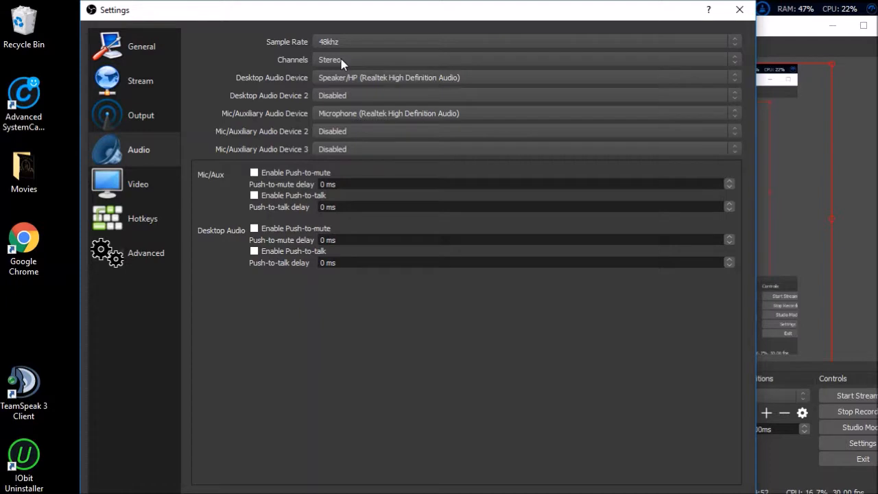
click(341, 59)
click(336, 65)
- Look through the video, hotkey and advanced settings, and close the settings window
click(107, 189)
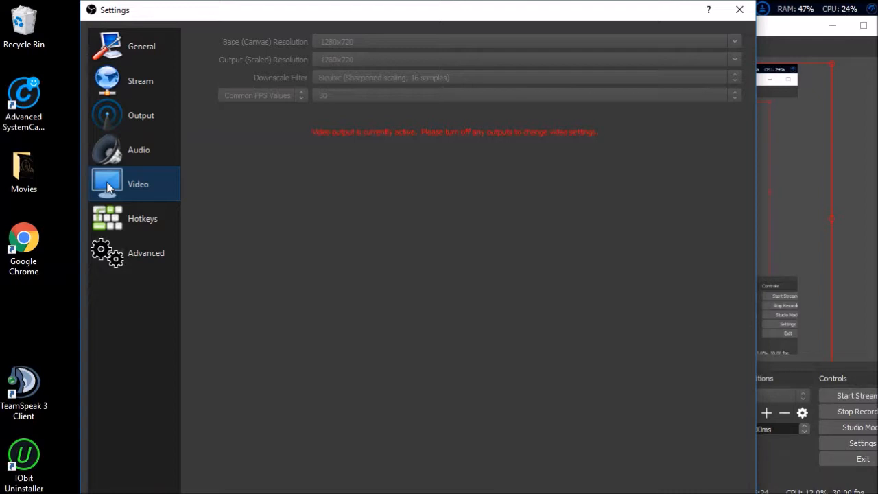
click(123, 230)
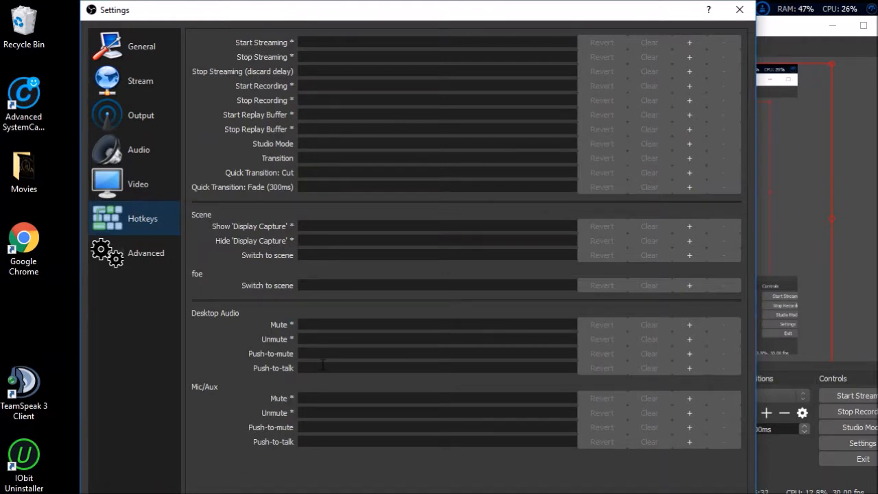
click(122, 261)
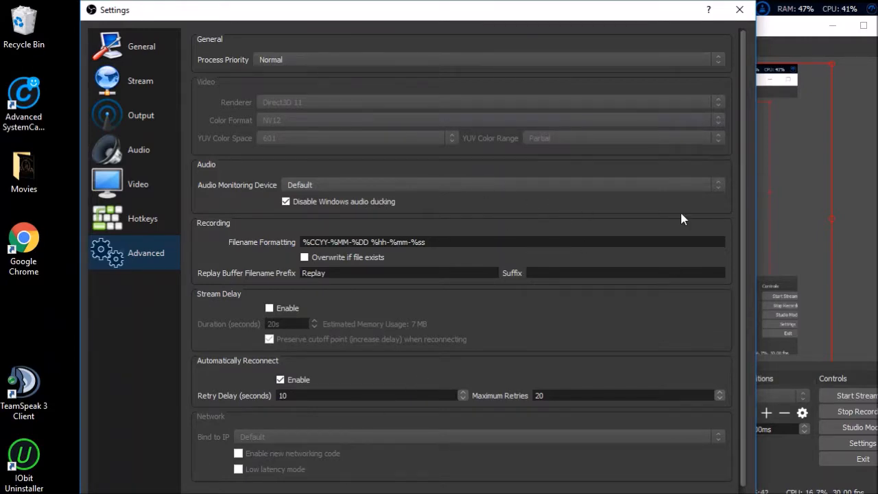
click(752, 11)
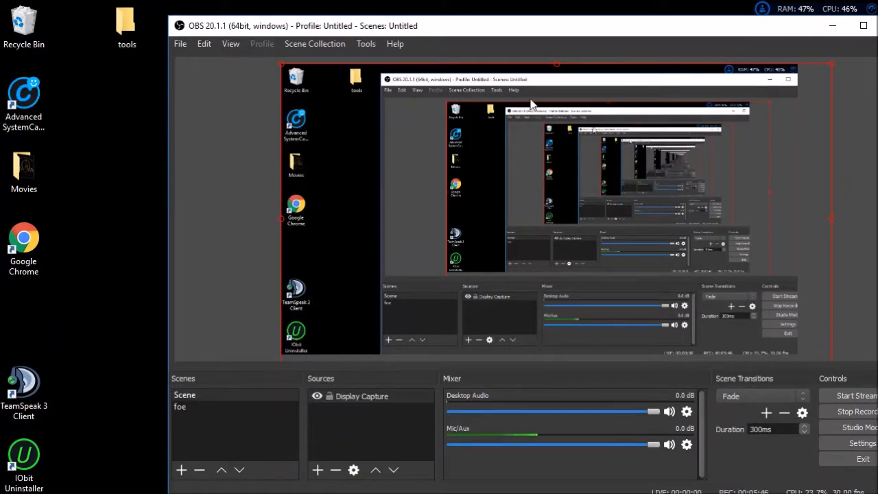
- Move the OBS window fully into view and select the scene named Scene
drag(568, 26, 486, 13)
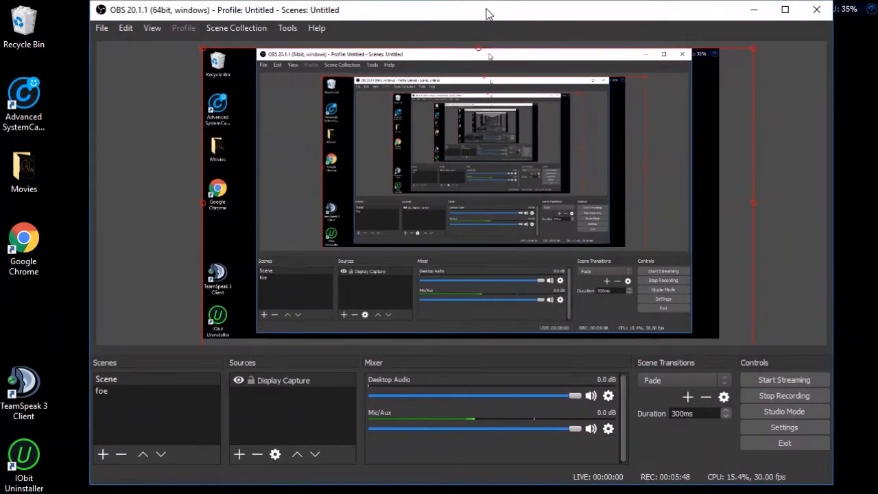
click(116, 384)
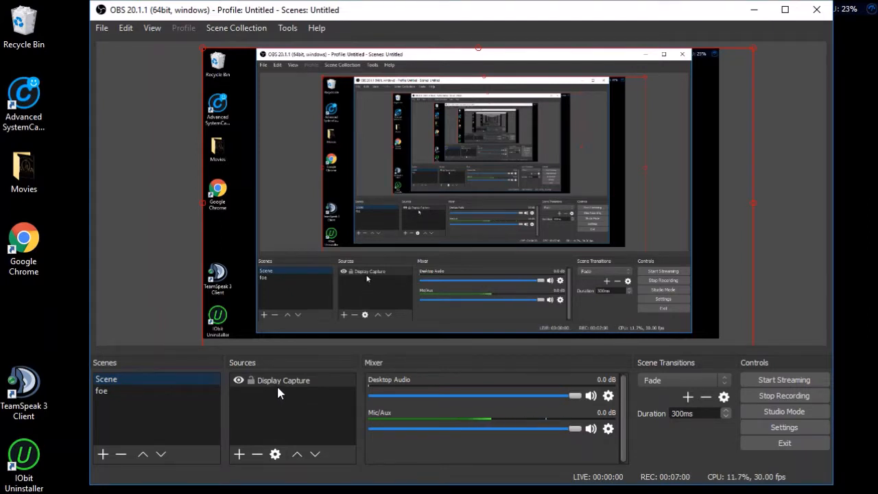
click(103, 454)
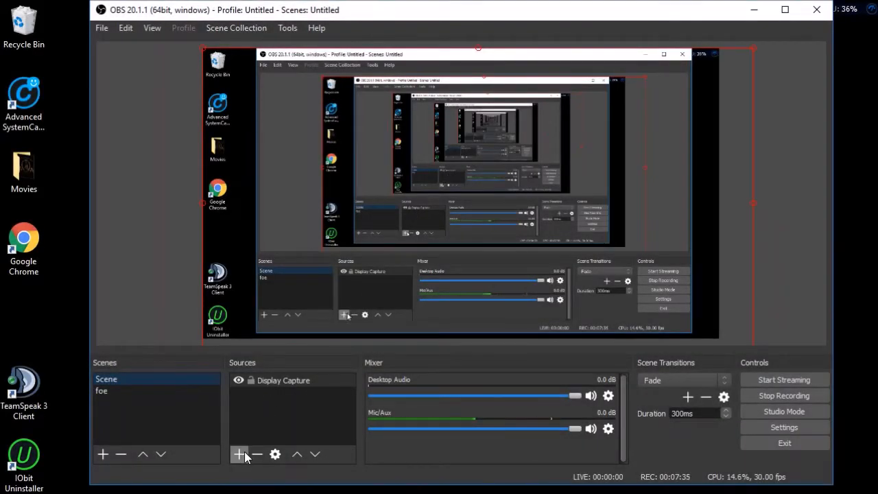
- Add a new Game Capture source to the scene under its default name
click(239, 453)
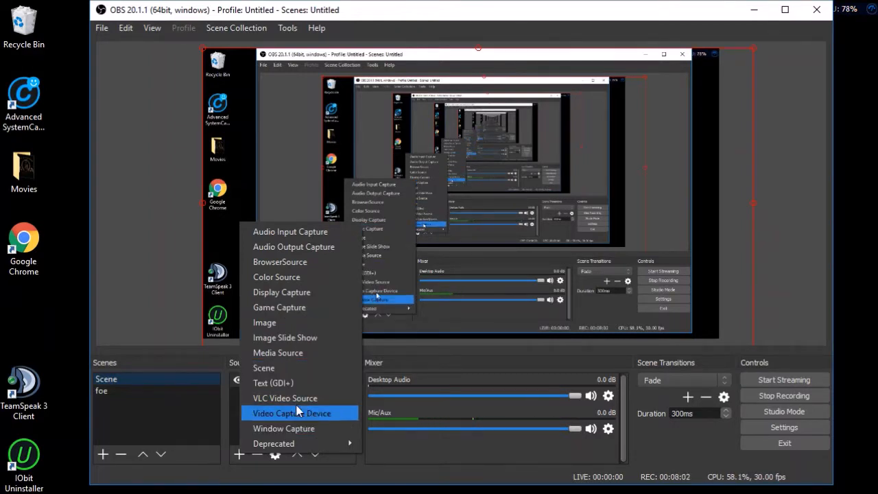
click(302, 312)
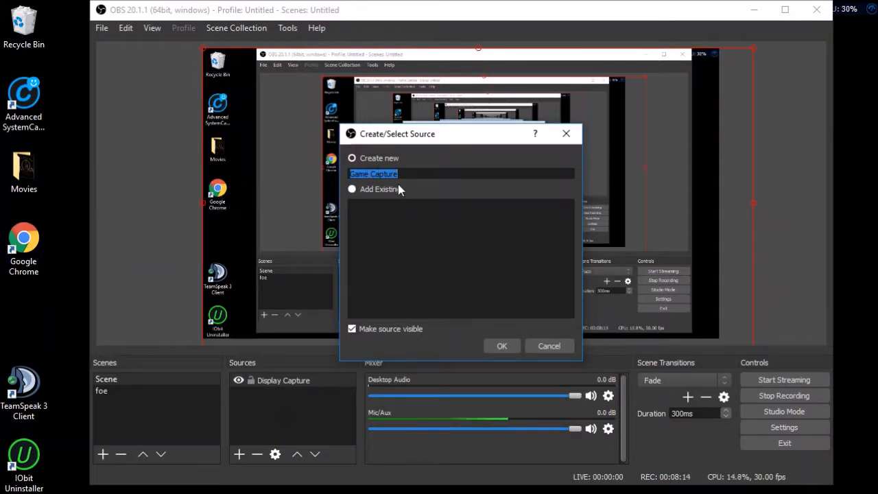
click(504, 348)
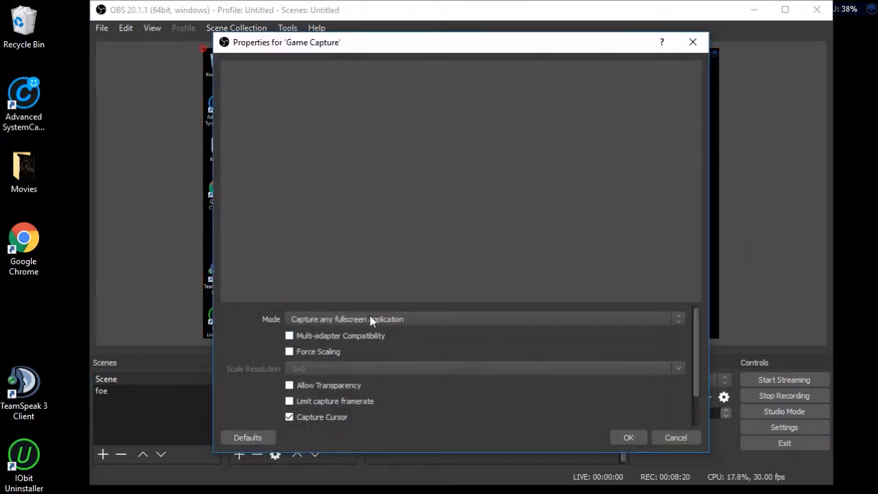
- Examine which windows Game Capture offers in Capture specific window mode, and cancel the source properties
click(368, 318)
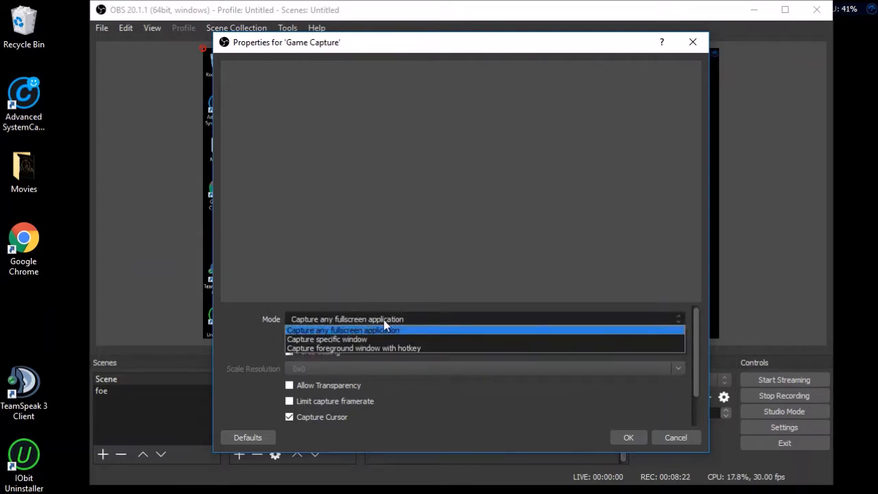
click(351, 339)
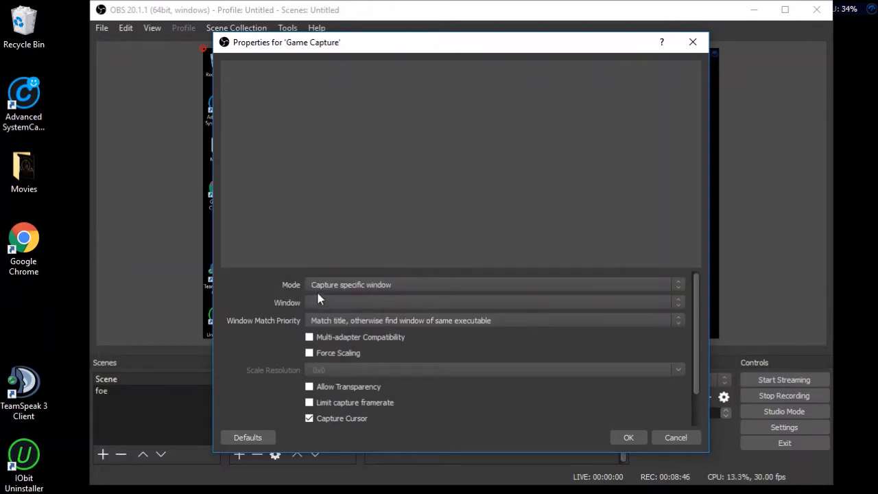
click(619, 302)
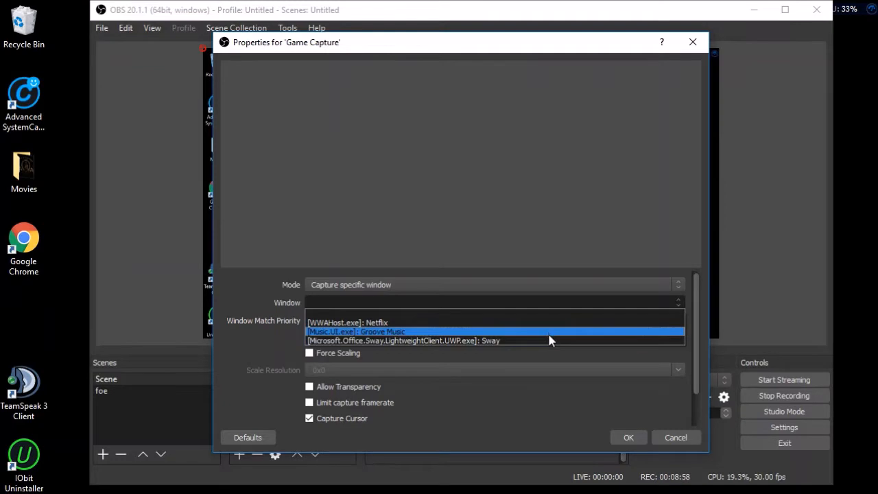
click(687, 433)
click(687, 433)
- Switch to Google Chrome, open Forge of Empires from the my bookmarks folder and bring up its world selection
click(23, 241)
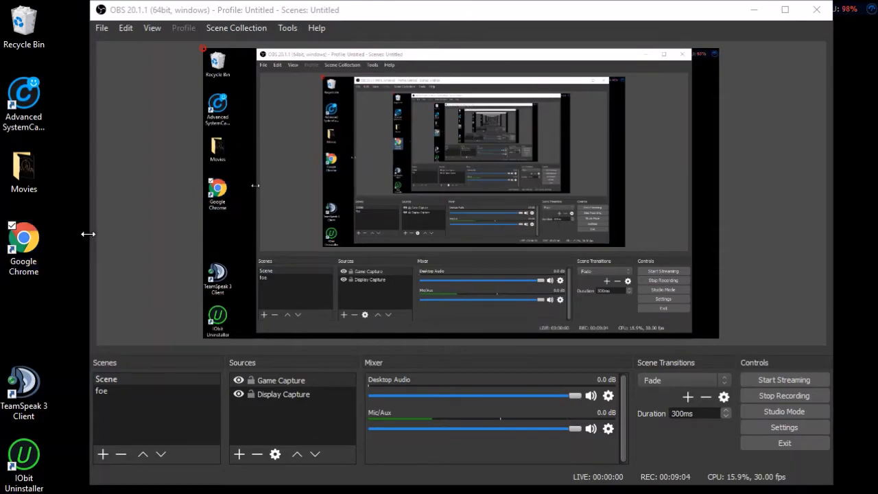
key(Return)
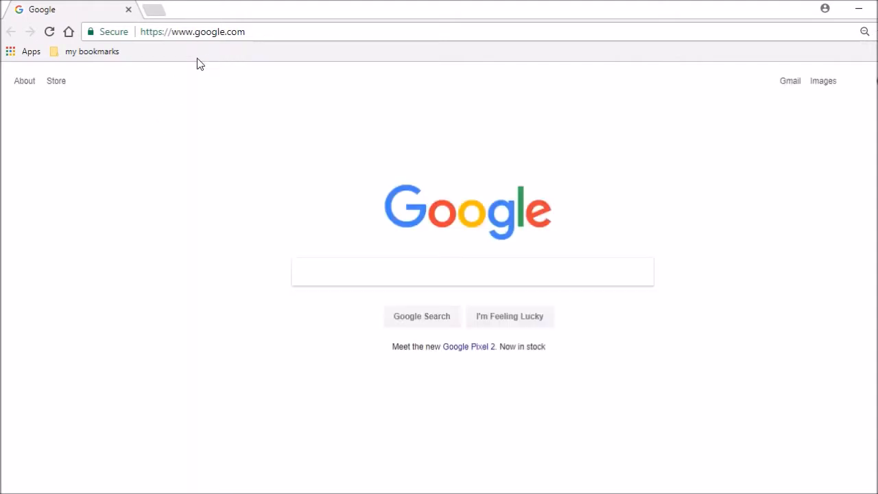
click(74, 52)
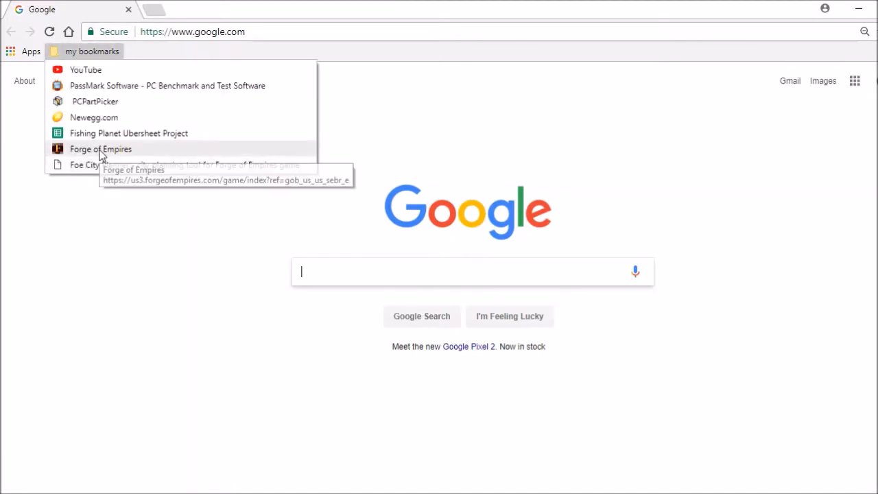
click(100, 151)
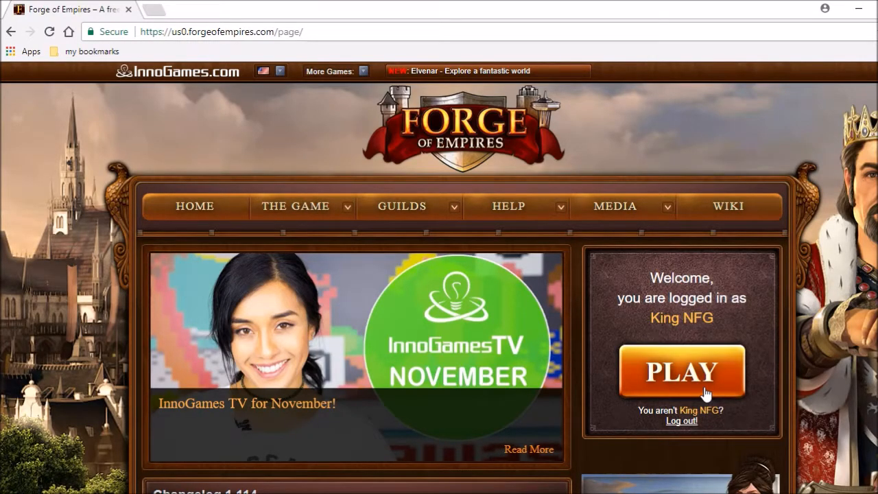
click(706, 393)
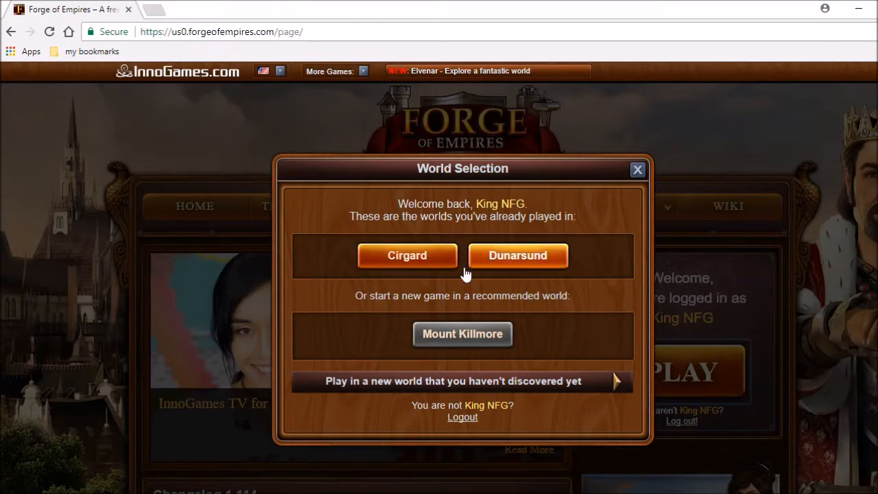
- Enter the Dunarsund world in Forge of Empires and switch back to OBS Studio
click(519, 256)
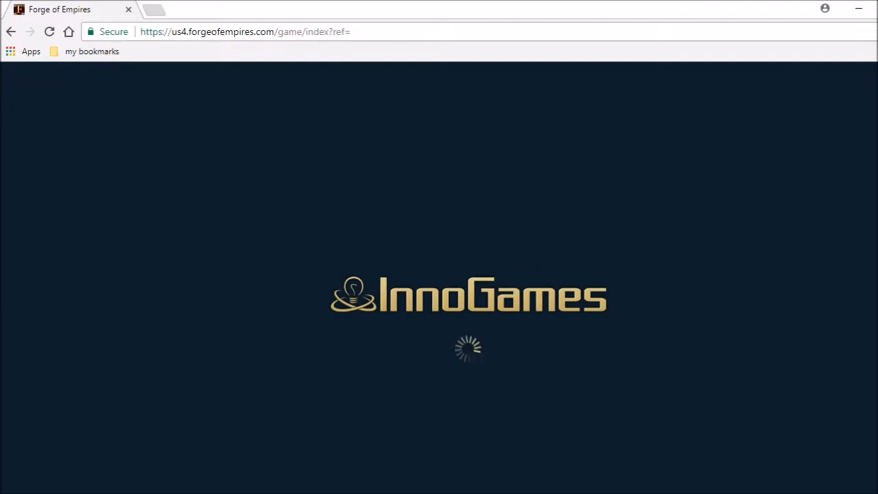
mouse_move(252, 493)
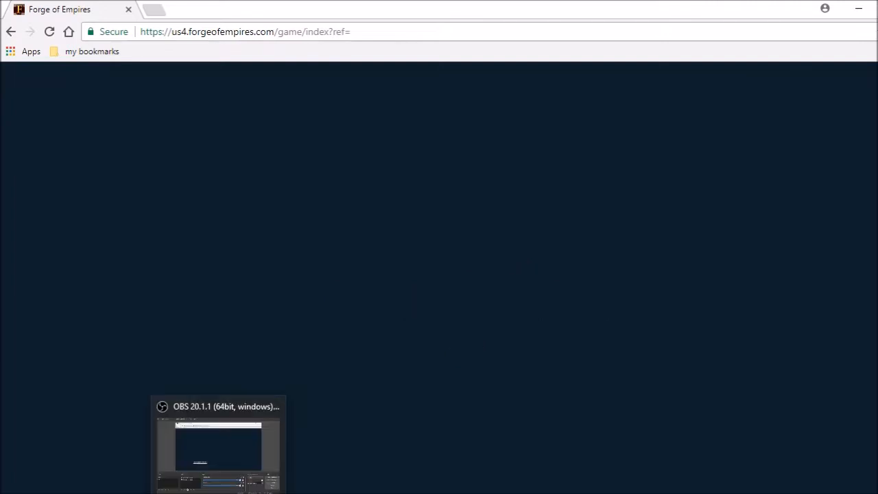
click(219, 493)
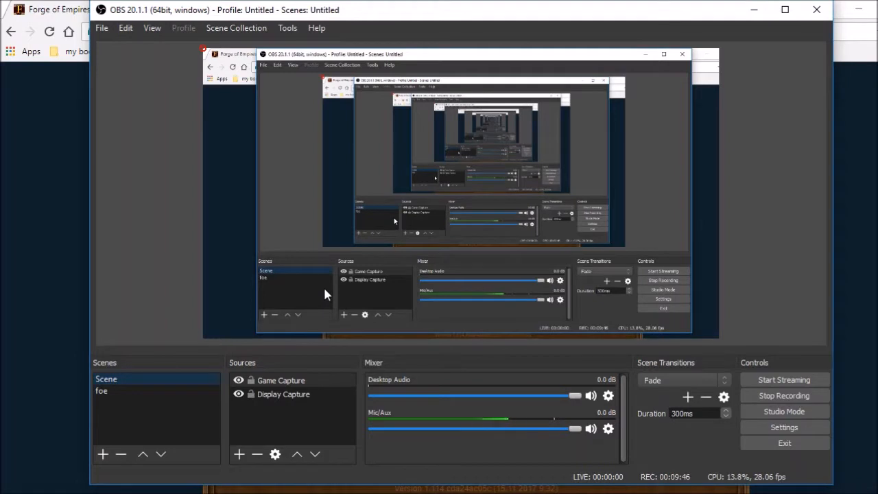
- Hide the Game Capture source and try toggling the visibility of the Display Capture source off and on
right_click(238, 393)
click(287, 414)
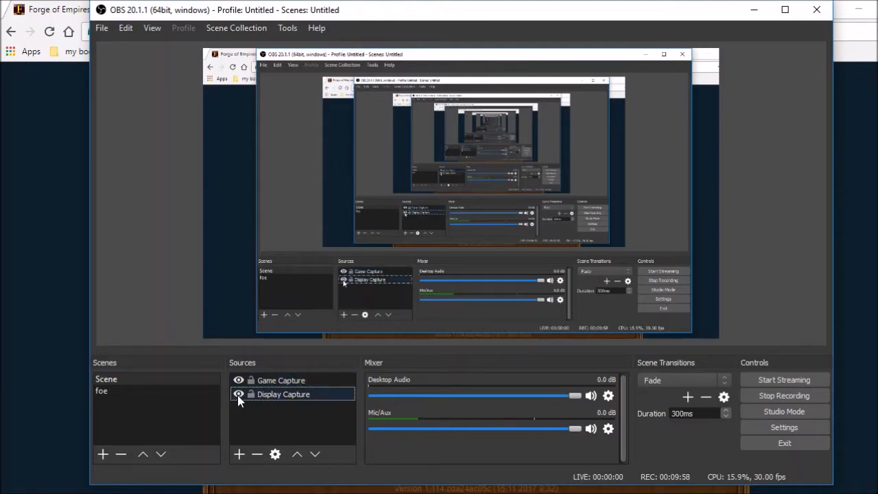
click(237, 393)
click(239, 392)
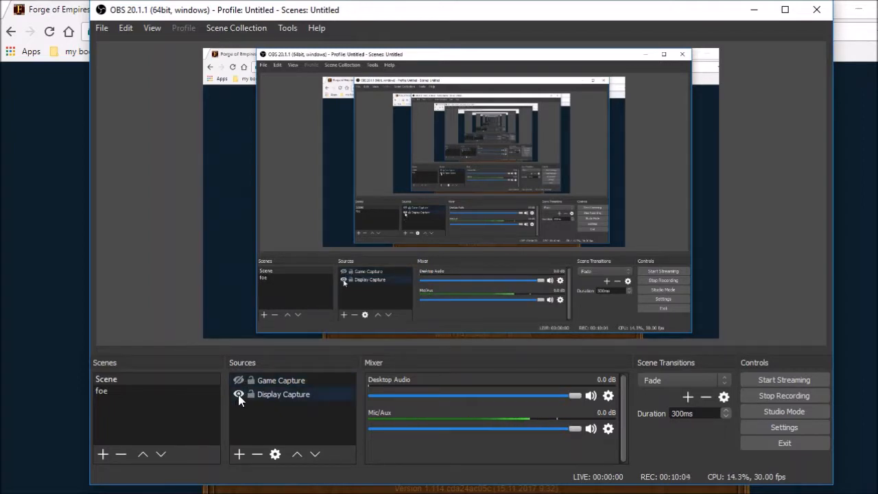
click(238, 394)
click(239, 395)
click(239, 395)
click(239, 395)
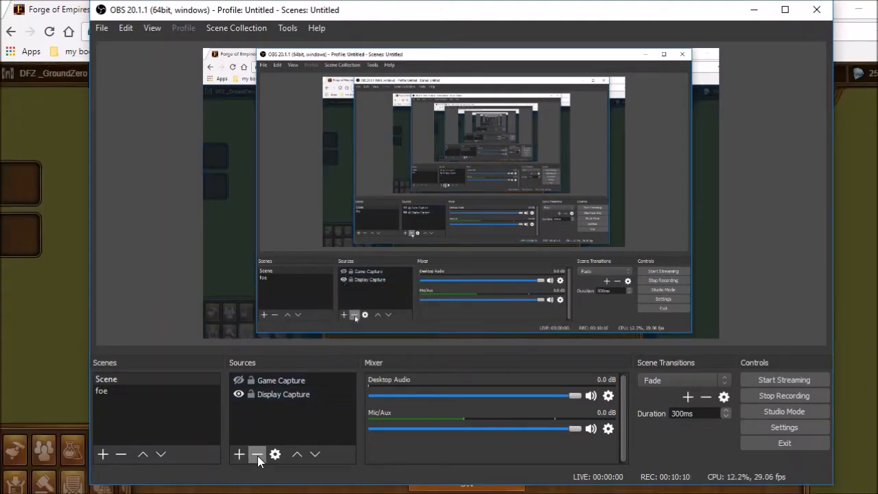
- Remove the Game Capture source from the scene
click(266, 381)
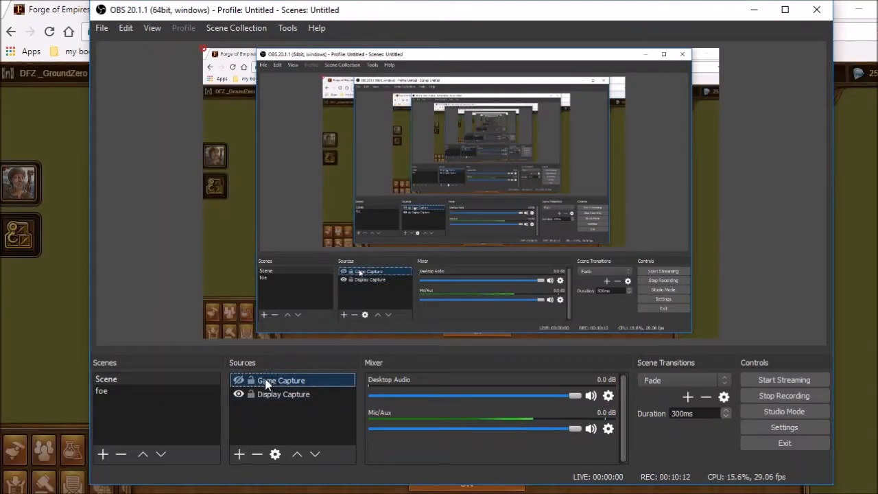
click(258, 454)
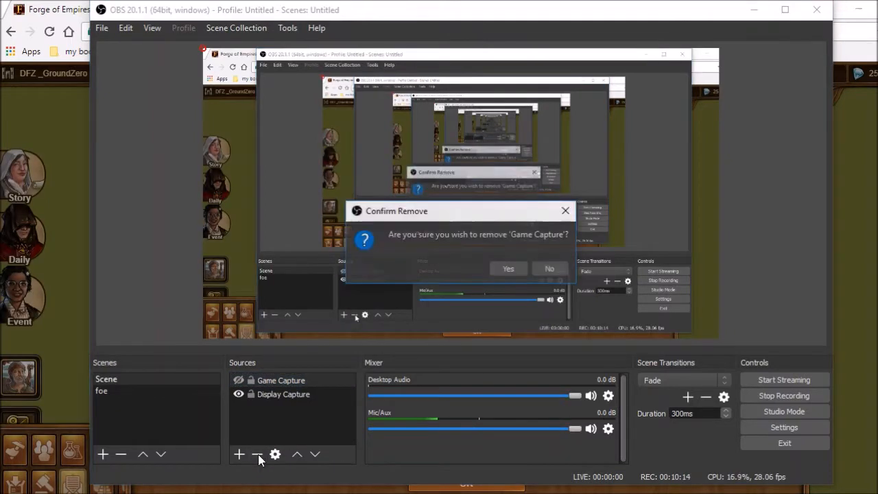
click(509, 269)
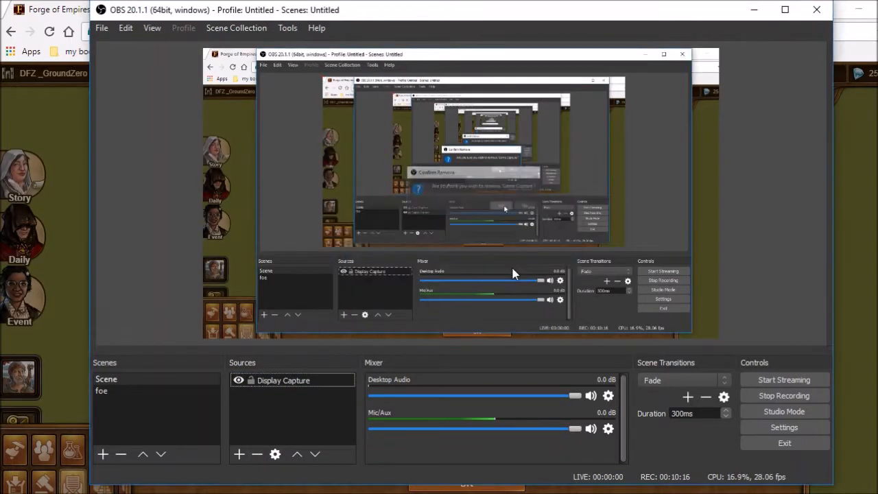
- Switch to Google Chrome, close the Event History window in Forge of Empires, and return to OBS Studio
click(754, 10)
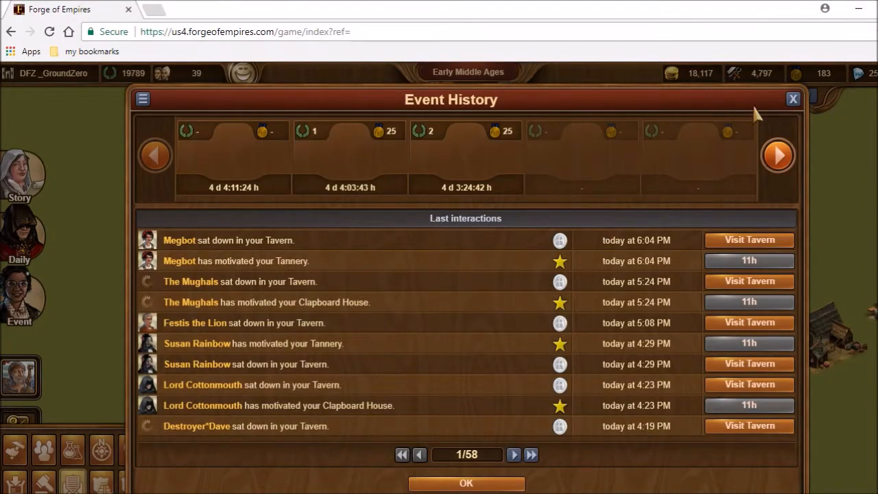
click(793, 99)
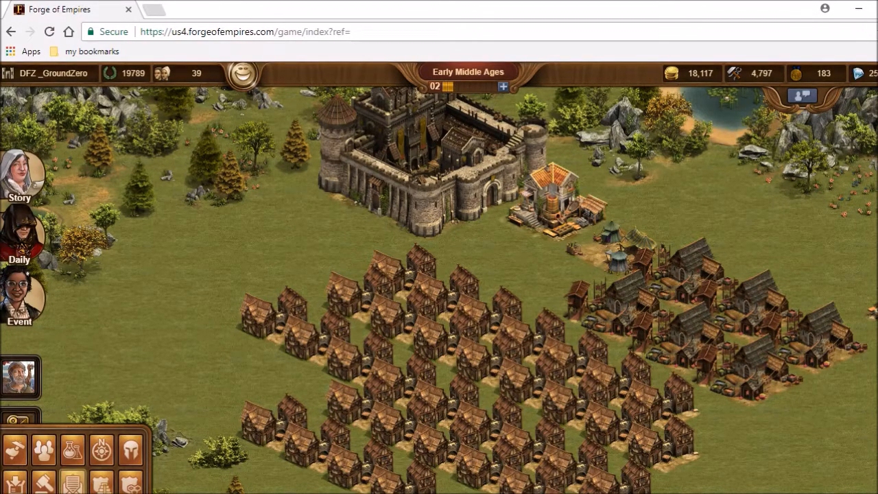
click(252, 493)
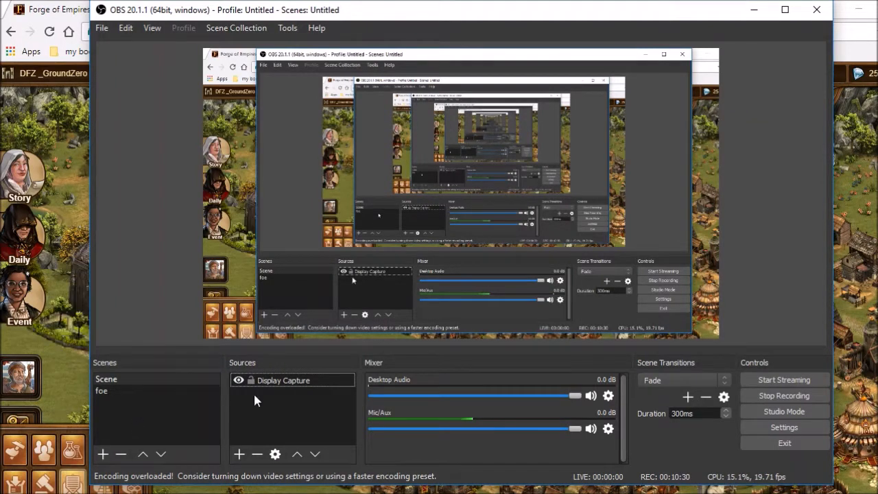
- Create another Game Capture source in the scene, keeping the default name Game Capture
click(241, 455)
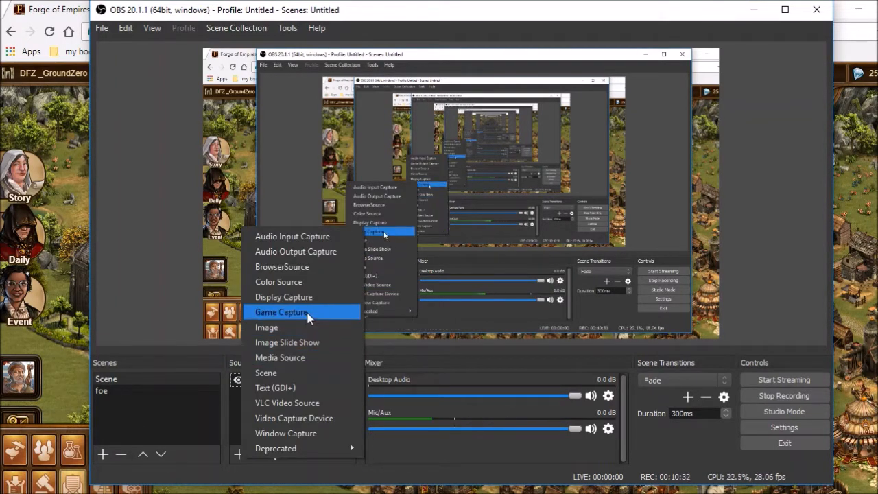
click(302, 312)
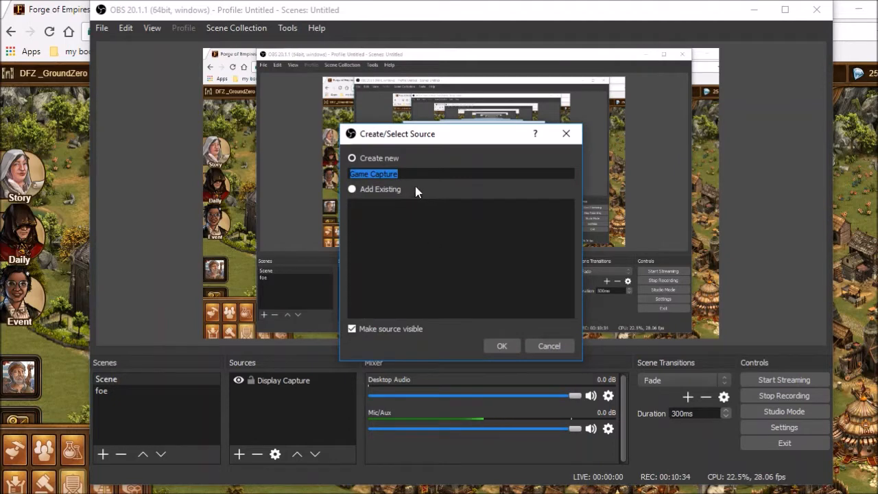
click(503, 346)
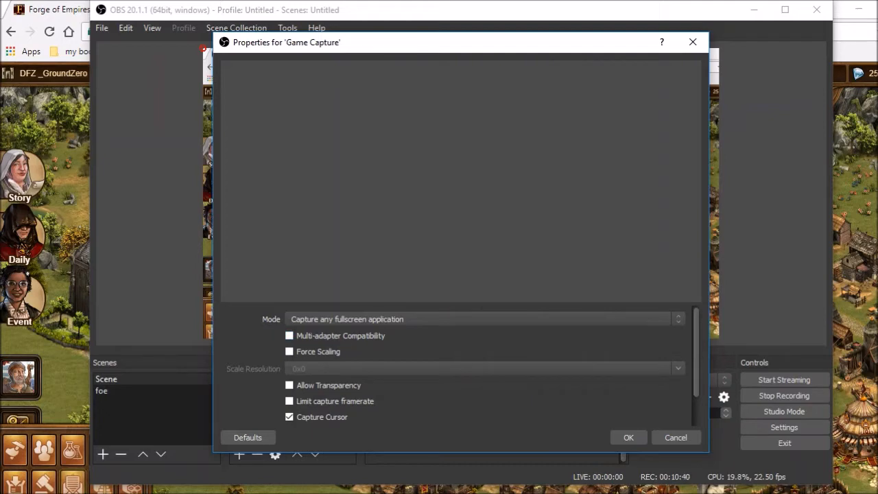
- Check which windows Game Capture offers in Capture specific window mode with the game running, and cancel the properties
click(392, 317)
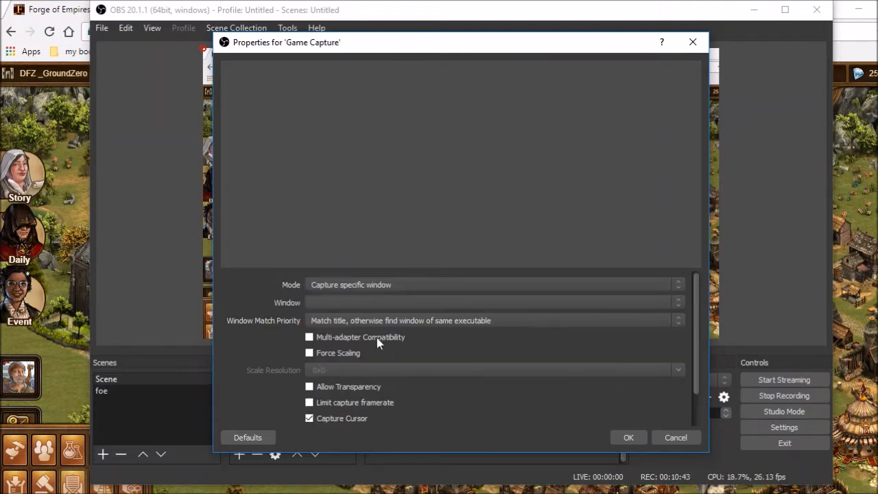
click(394, 304)
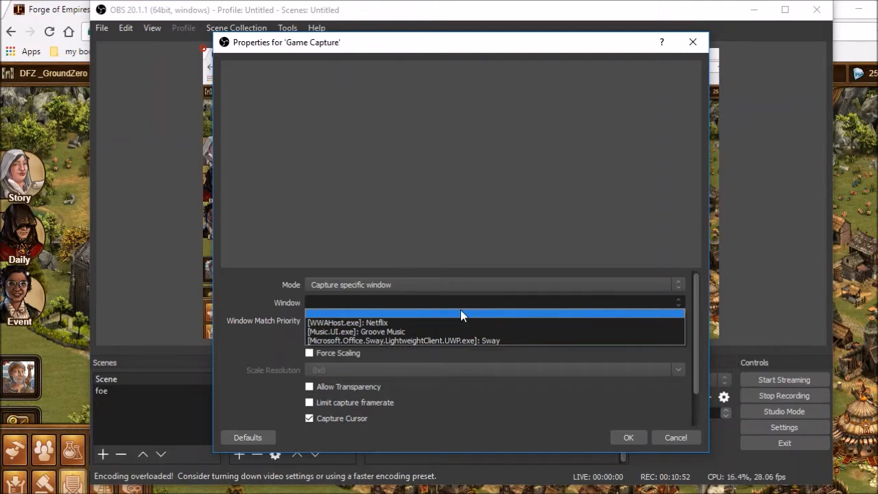
click(676, 437)
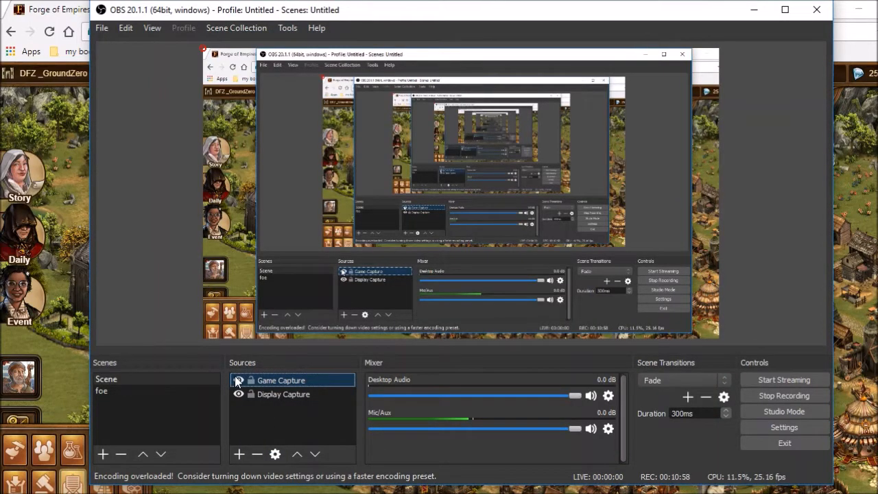
- Hide the newly added Game Capture source and remove it from the scene
click(238, 381)
click(282, 394)
click(258, 454)
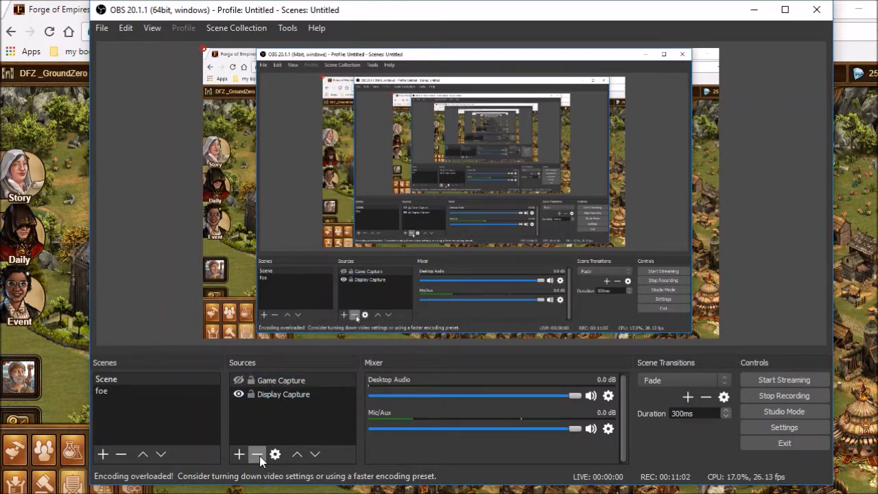
- Add a Window Capture source to the scene under its default name
click(240, 454)
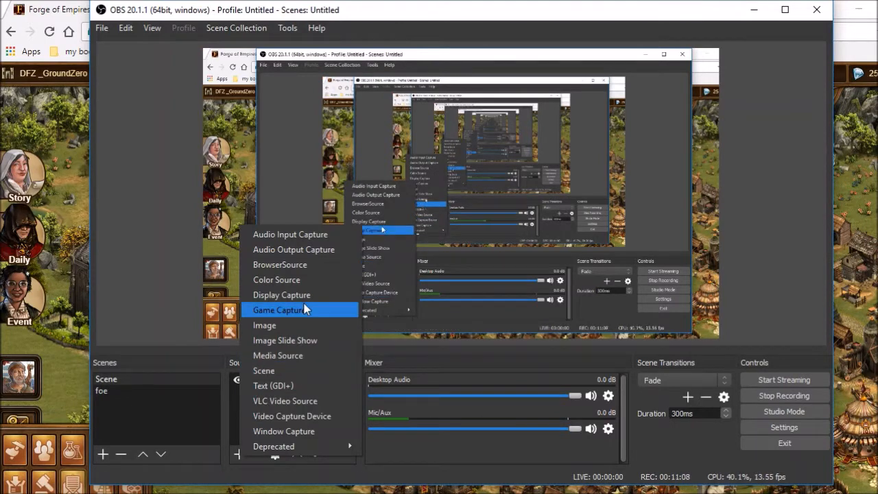
click(311, 429)
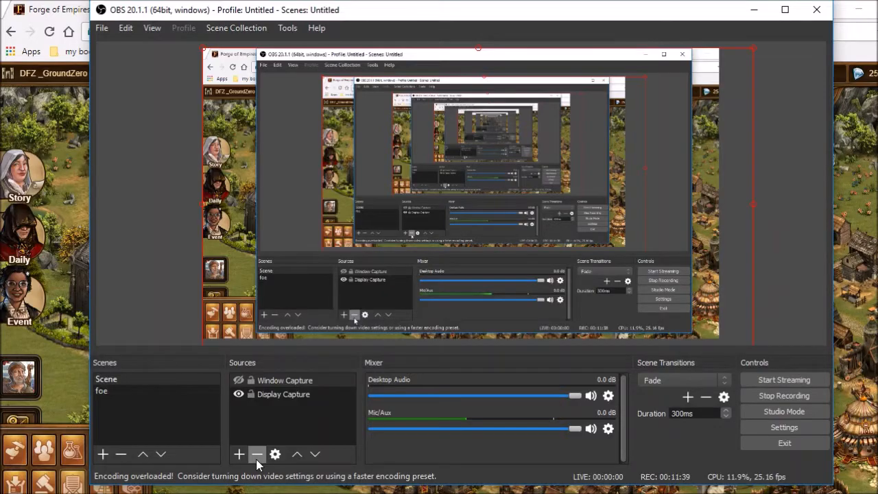
- Remove the Window Capture source from the scene and move the OBS window slightly lower on the desktop
click(257, 454)
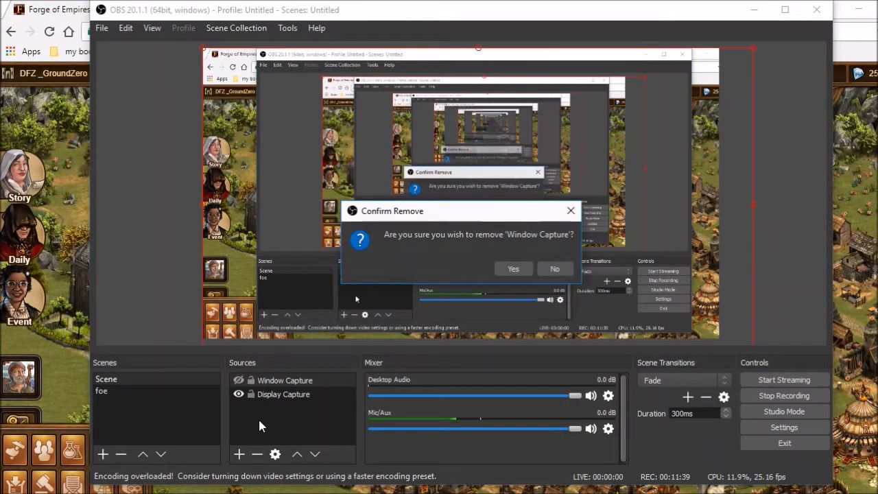
key(Return)
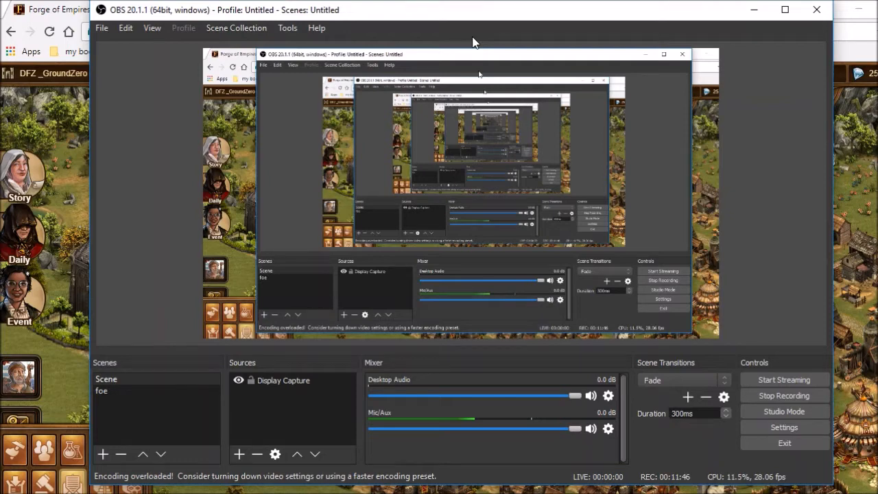
drag(473, 42, 500, 43)
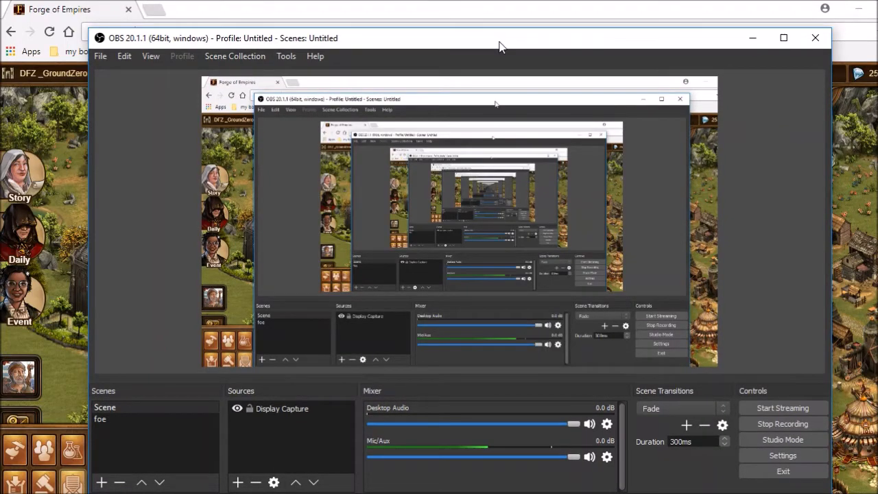